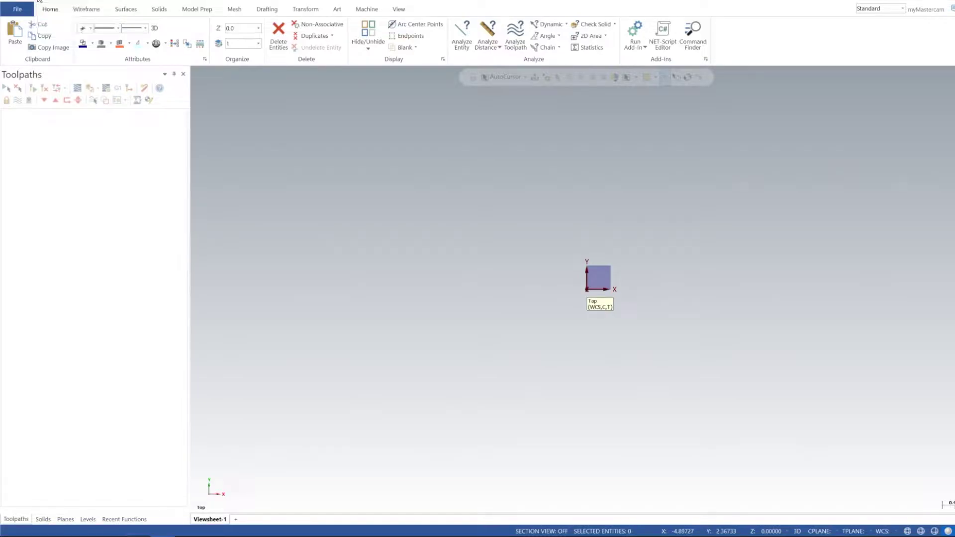
Open the STEP model from the 3DToolPathsModels folder inside SolidModels, filtering the file type to STEP files.
{"action": "left_click", "coordinate": [39, 1]}
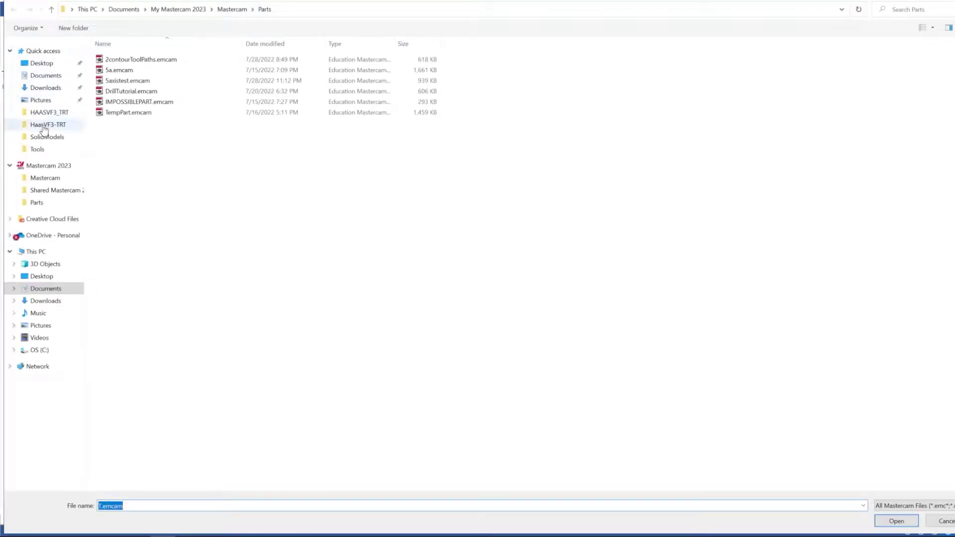
{"action": "left_click", "coordinate": [50, 138]}
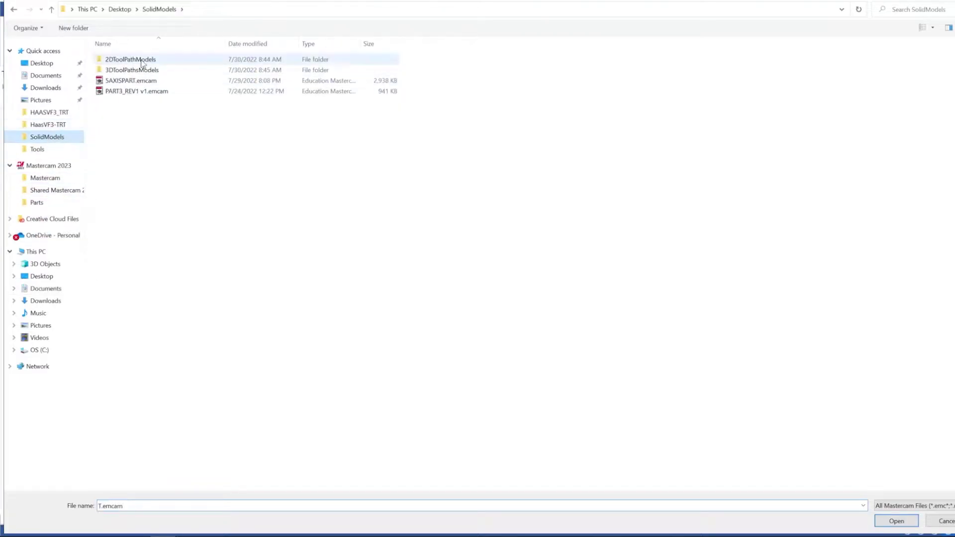
{"action": "left_click", "coordinate": [146, 61]}
{"action": "double_click", "coordinate": [147, 70]}
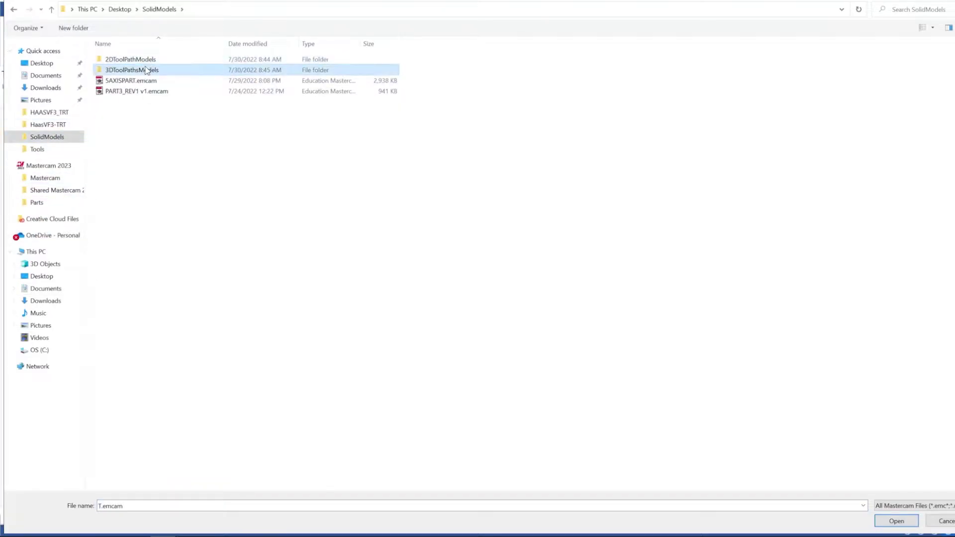
{"action": "left_click", "coordinate": [906, 503]}
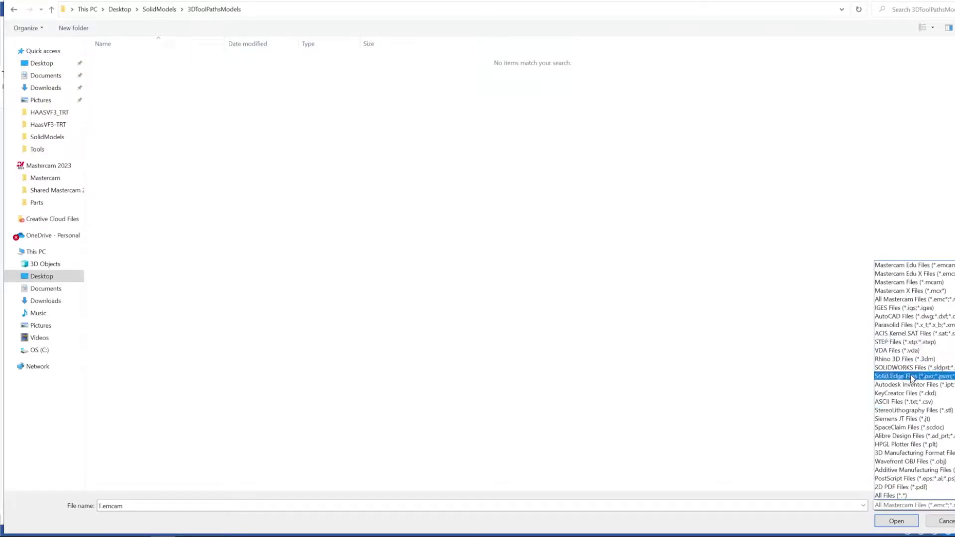
{"action": "left_click", "coordinate": [912, 343]}
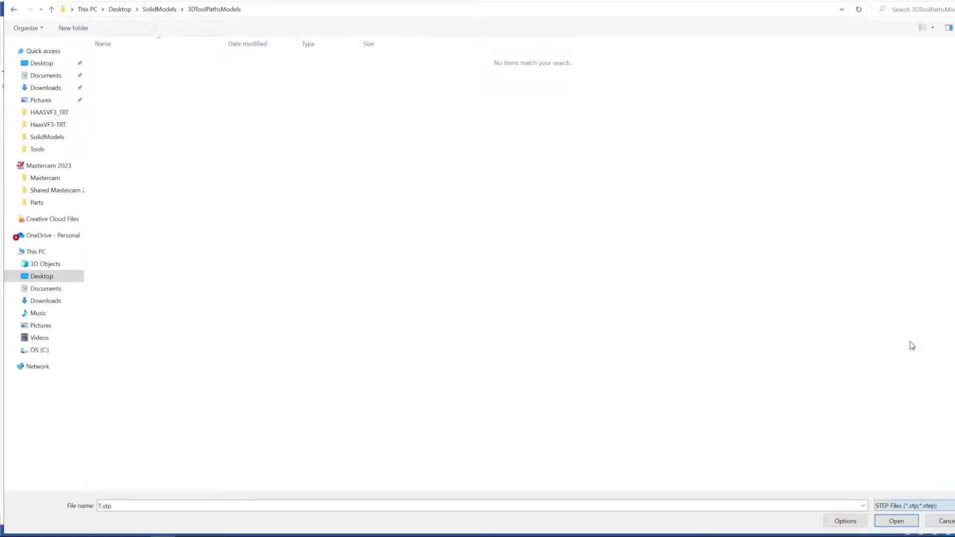
{"action": "double_click", "coordinate": [133, 60]}
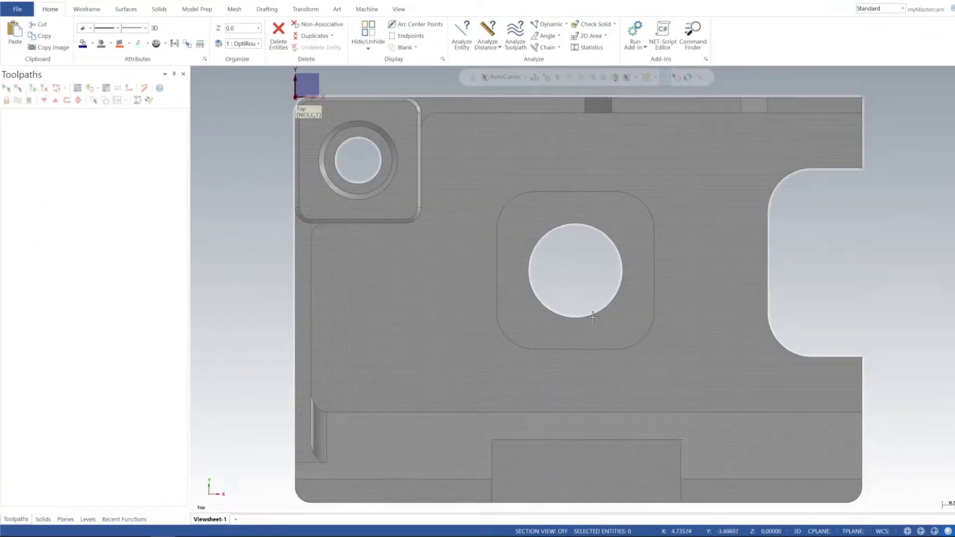
Add a default mill machine group for the imported part.
{"action": "middle_click_drag", "start_coordinate": [596, 307], "coordinate": [575, 264]}
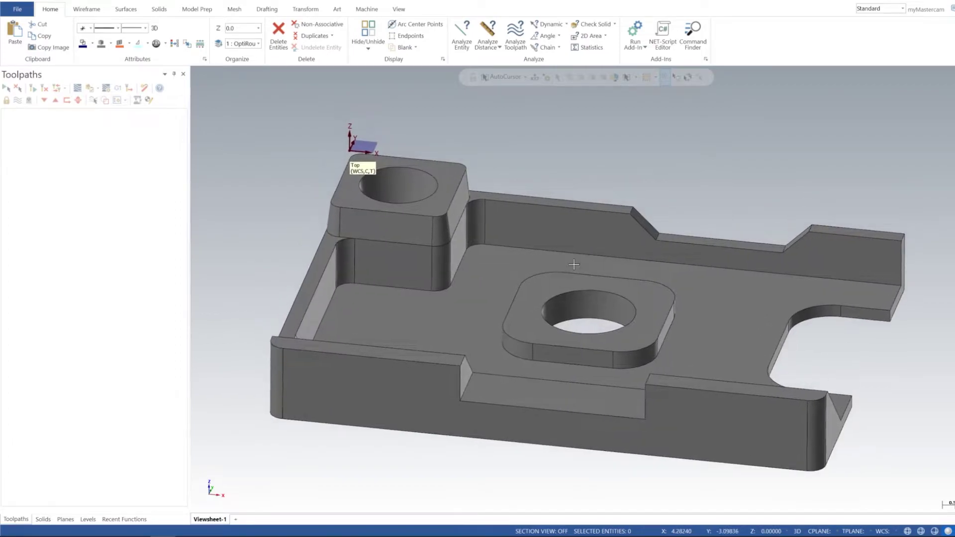
{"action": "left_click", "coordinate": [396, 9]}
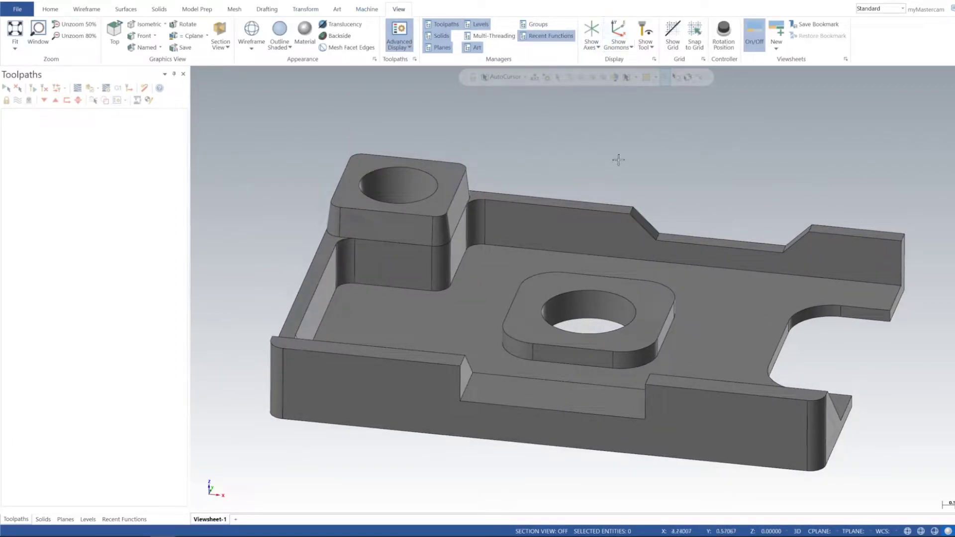
{"action": "scroll", "coordinate": [619, 156], "scroll_direction": "down", "scroll_amount": 1}
{"action": "left_click", "coordinate": [367, 9]}
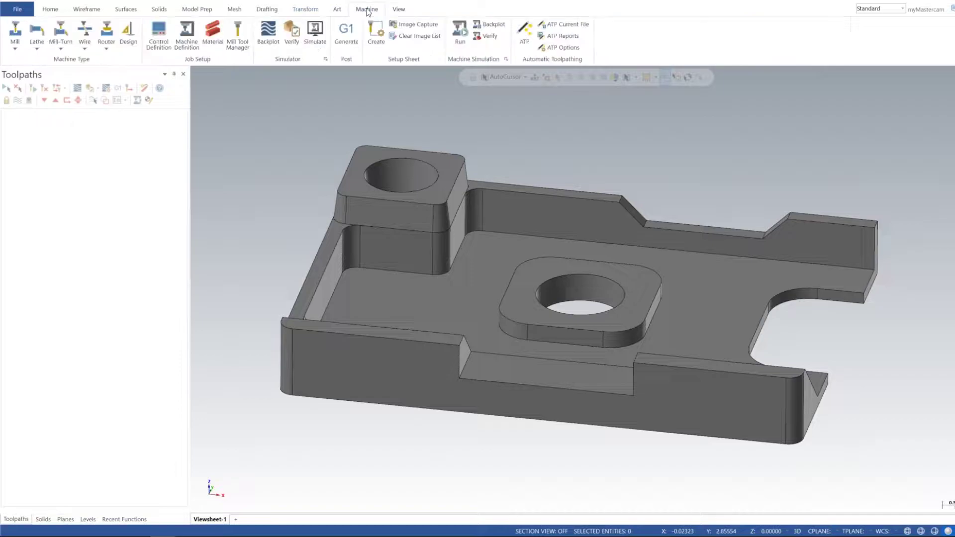
{"action": "left_click", "coordinate": [15, 30]}
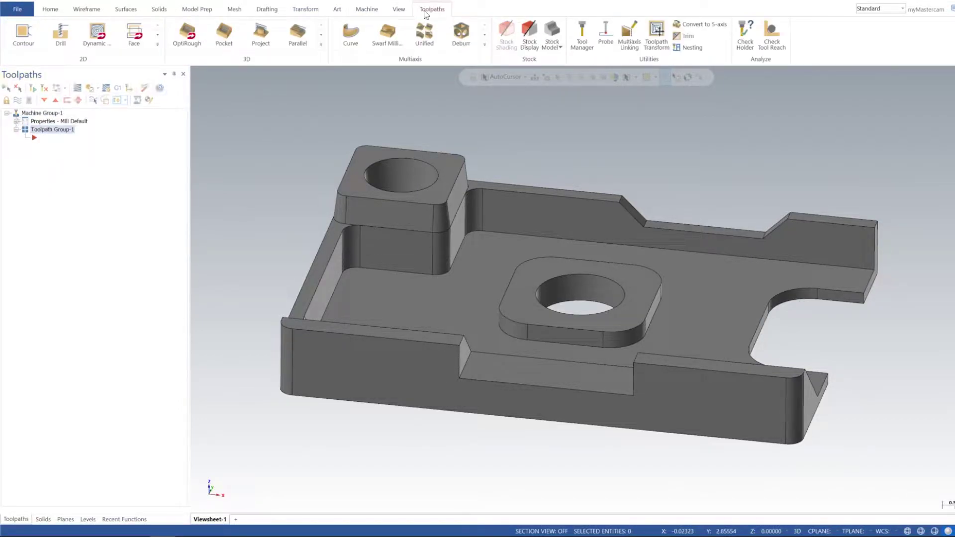
Define rectangular stock for the machine group with a bounding box around the manually selected solid body.
{"action": "left_click", "coordinate": [16, 122]}
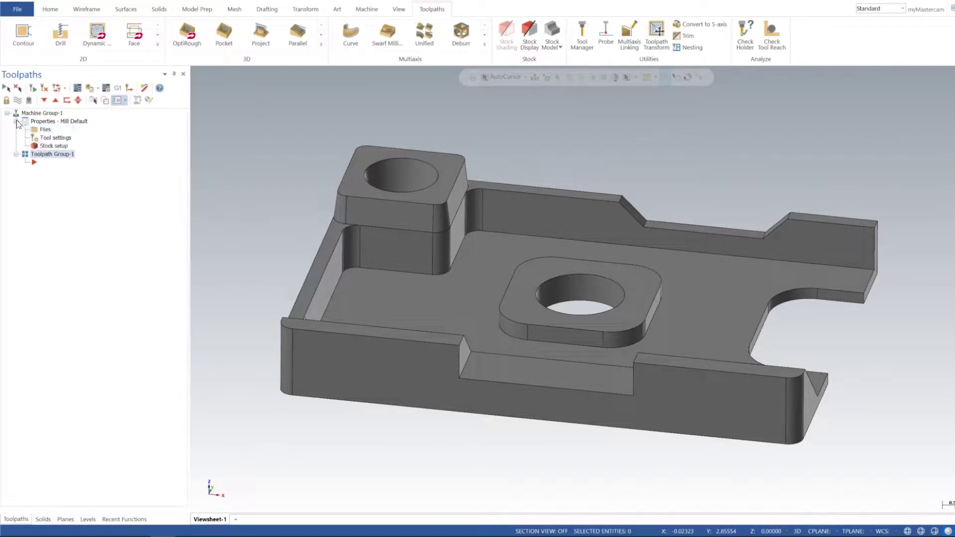
{"action": "left_click", "coordinate": [53, 146]}
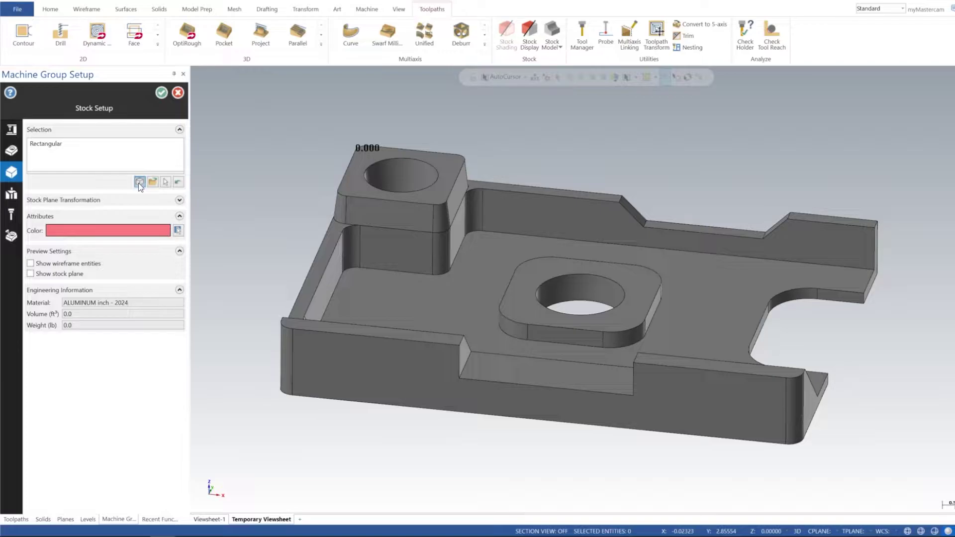
{"action": "left_click", "coordinate": [139, 183]}
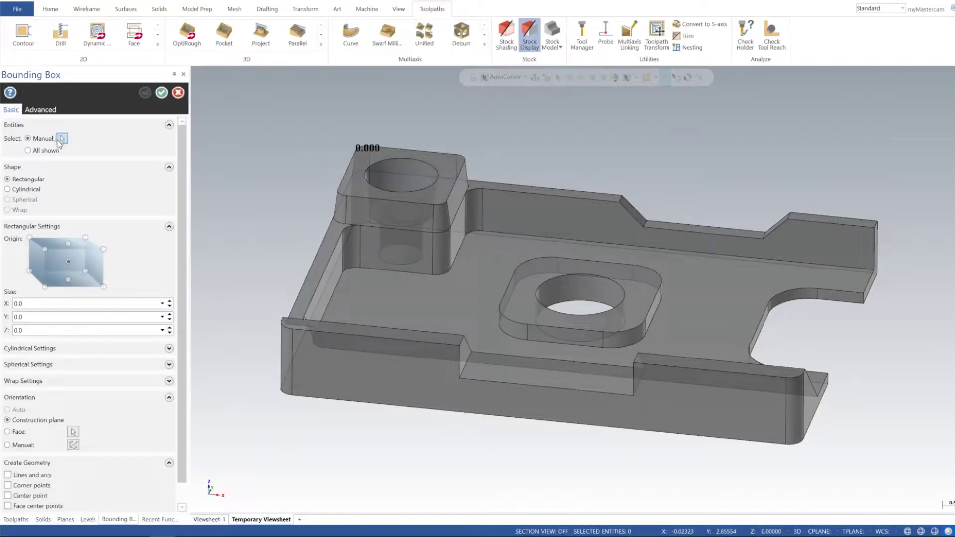
{"action": "left_click", "coordinate": [59, 141]}
{"action": "left_click", "coordinate": [481, 192]}
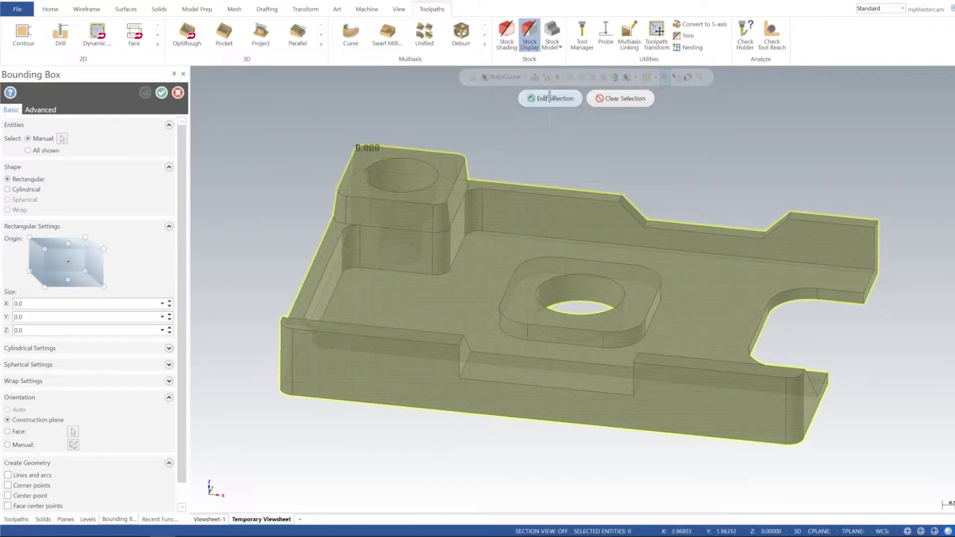
{"action": "left_click", "coordinate": [550, 97]}
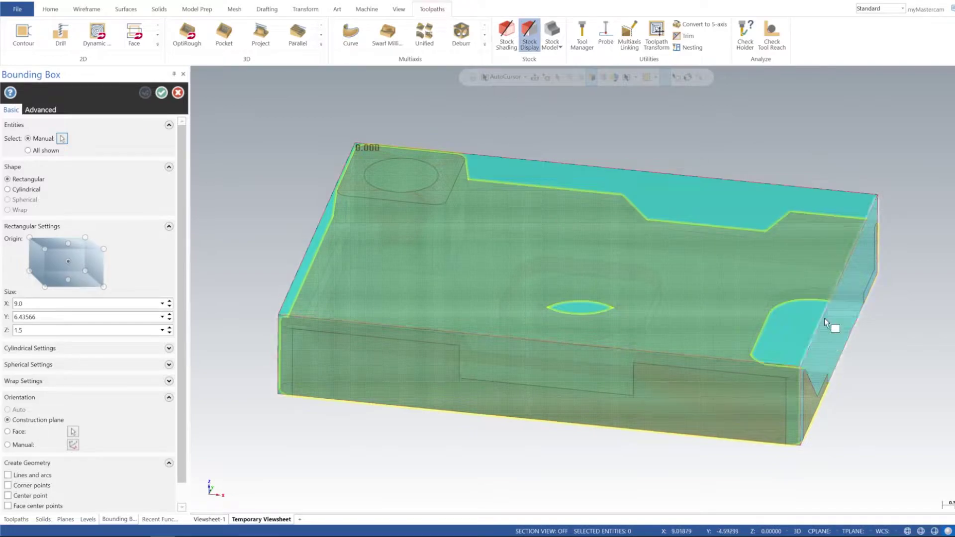
{"action": "left_click", "coordinate": [161, 93]}
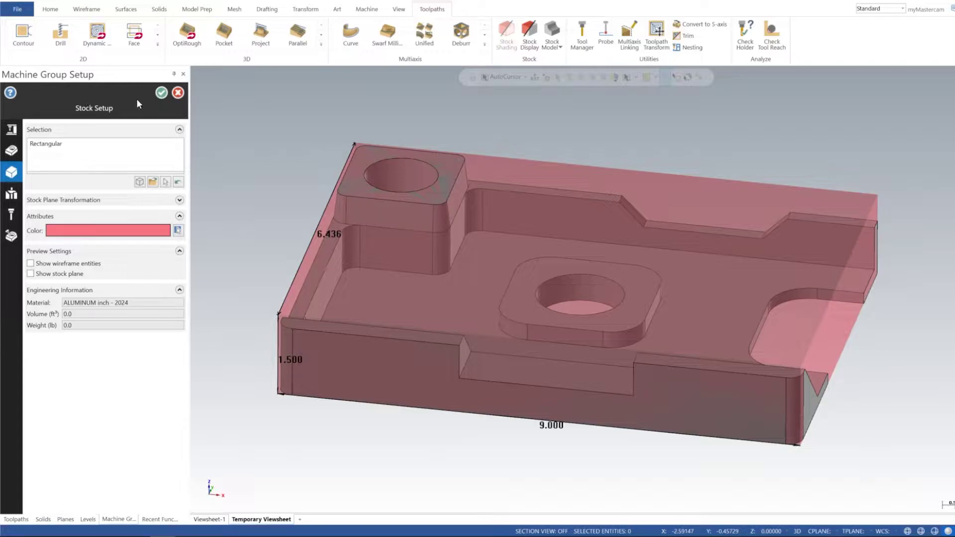
{"action": "left_click", "coordinate": [161, 93]}
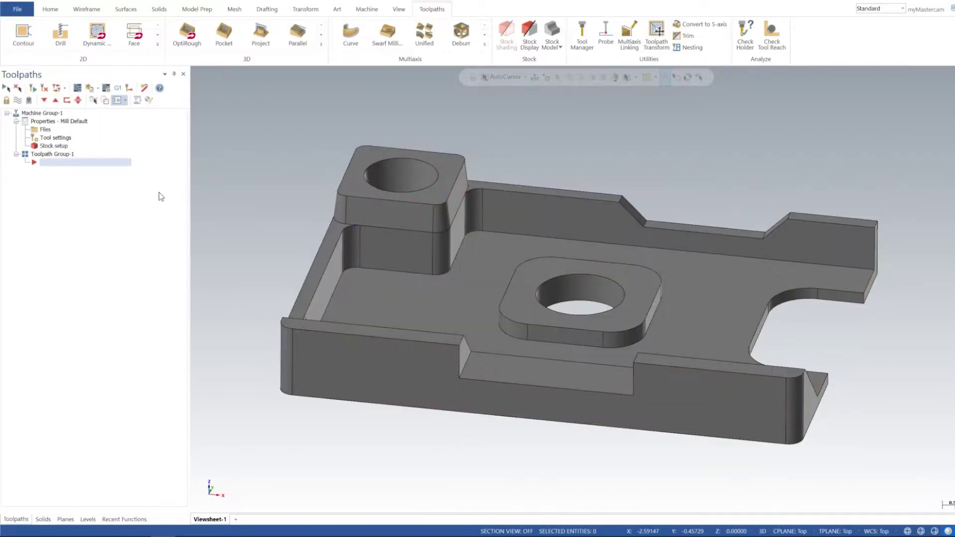
Start a Dynamic OptiRough toolpath and select all faces of the part as avoidance geometry.
{"action": "middle_click_drag", "start_coordinate": [581, 172], "coordinate": [510, 221]}
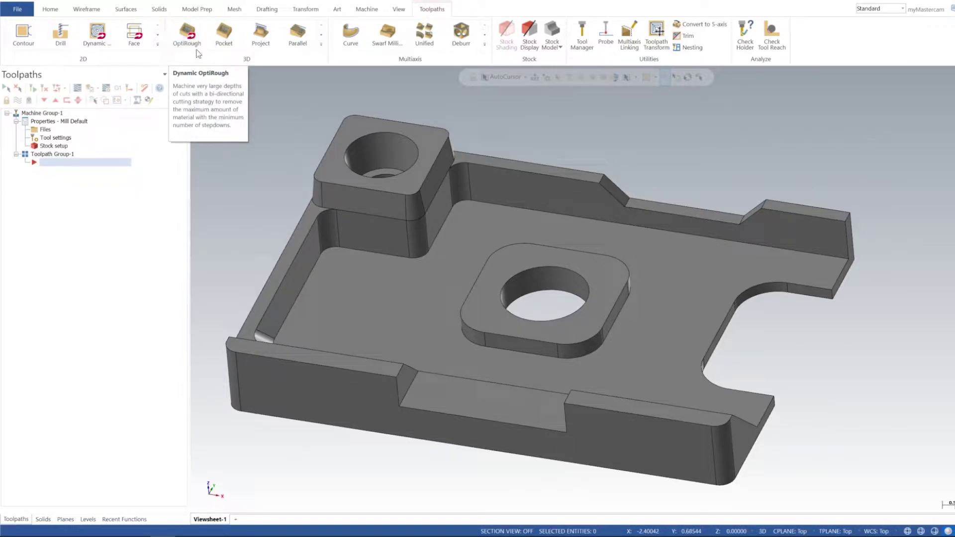
{"action": "left_click", "coordinate": [191, 40]}
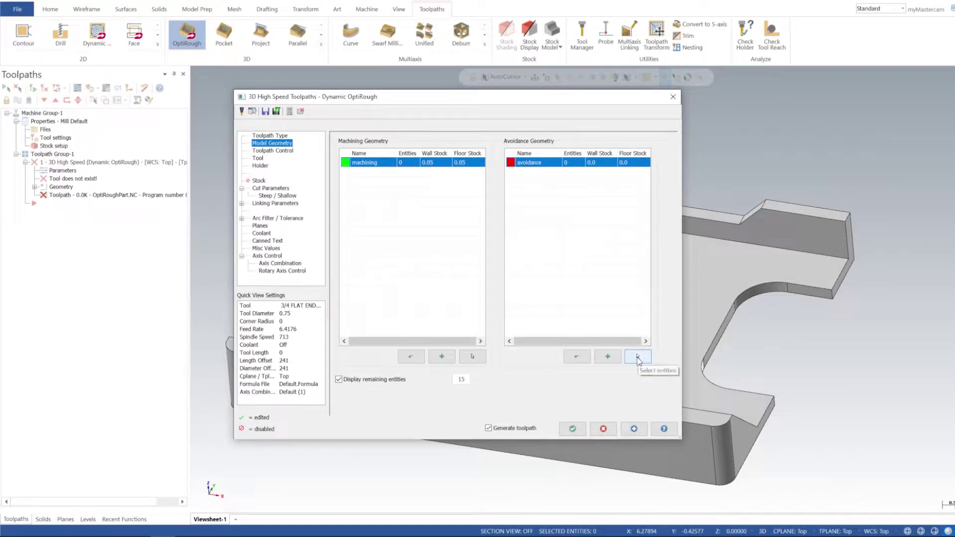
{"action": "left_click", "coordinate": [638, 357]}
{"action": "scroll", "coordinate": [652, 282], "scroll_direction": "down", "scroll_amount": 3}
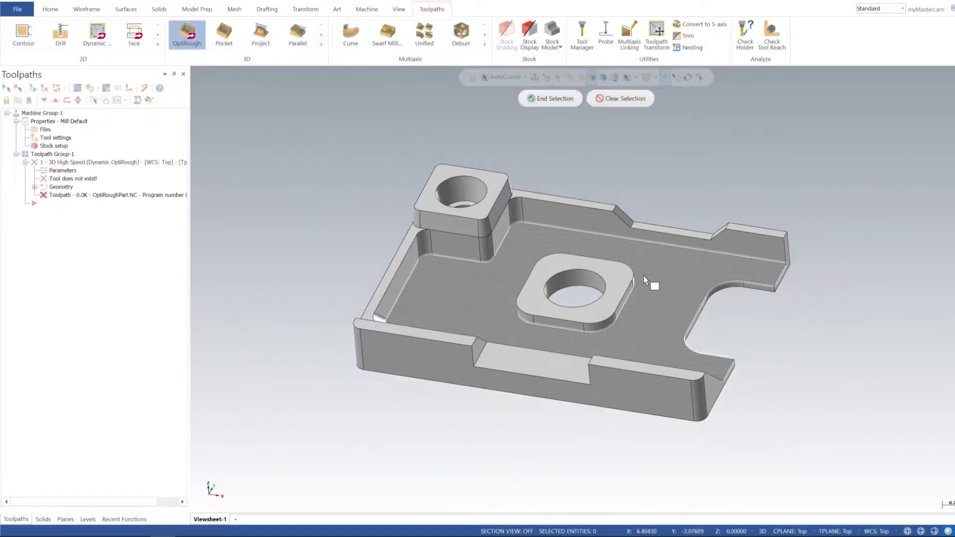
{"action": "left_click_drag", "start_coordinate": [388, 161], "coordinate": [818, 415]}
{"action": "left_click", "coordinate": [555, 99]}
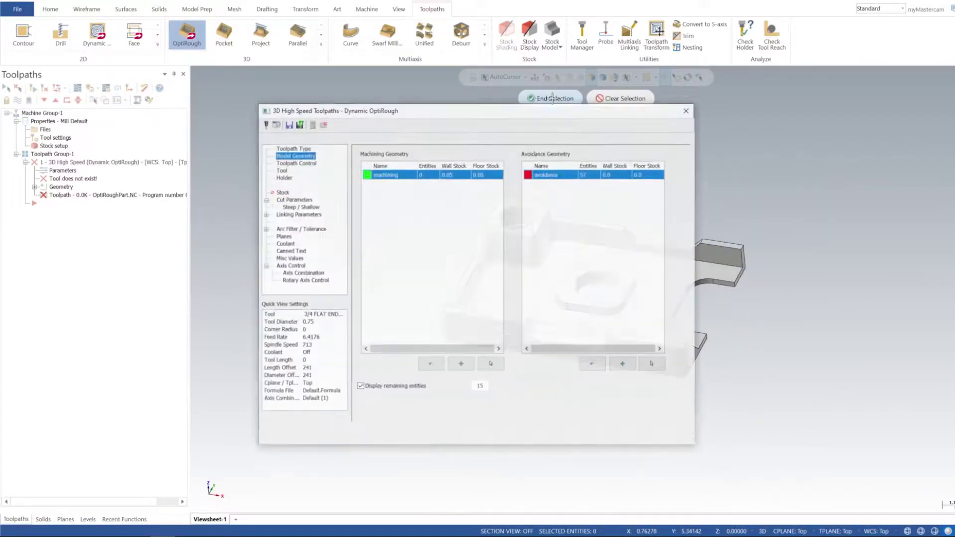
Set the wall stock of the avoidance geometry to 0.02.
{"action": "double_click", "coordinate": [600, 162]}
{"action": "key", "text": "BackSpace"}
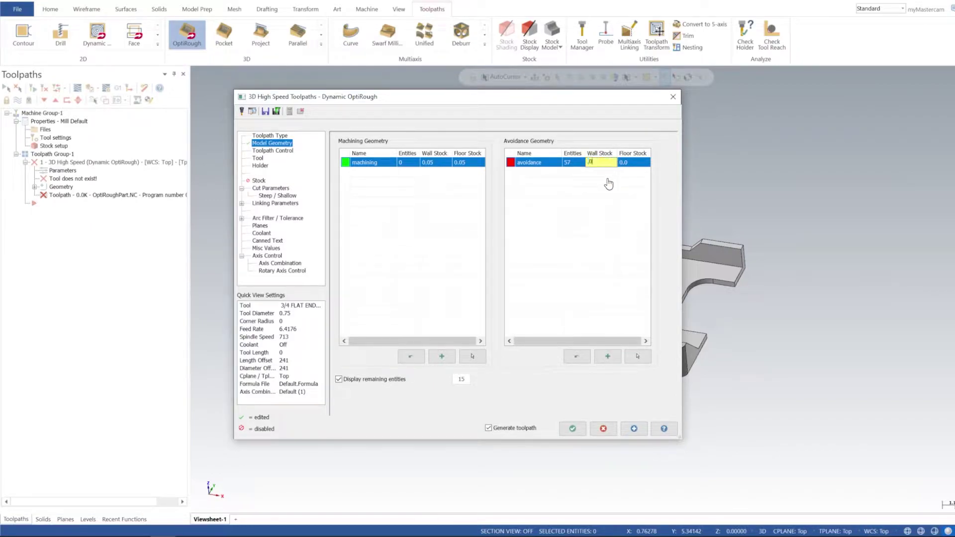
{"action": "key", "text": "Return"}
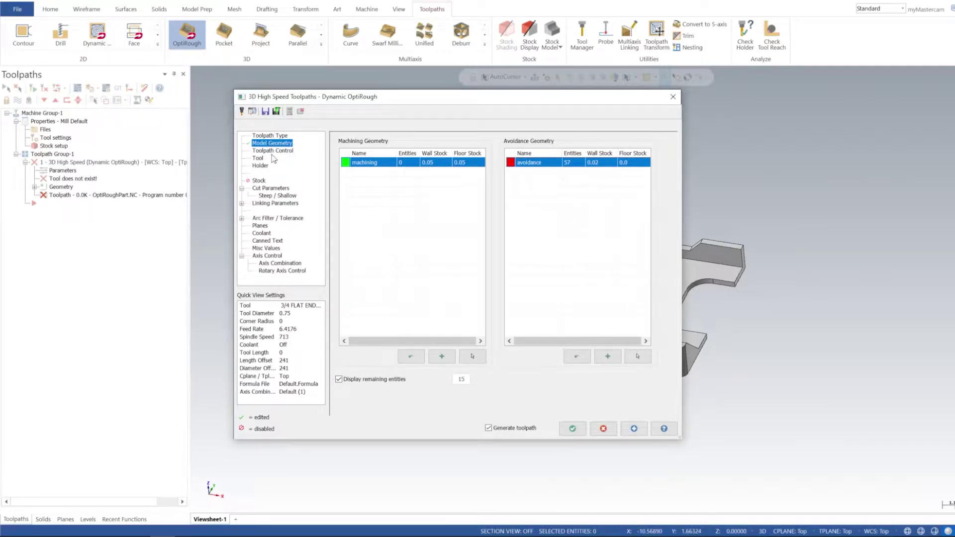
Set the containment boundary compensation to Inside in the toolpath control settings, keeping the part visible beside the dialog.
{"action": "left_click", "coordinate": [273, 150]}
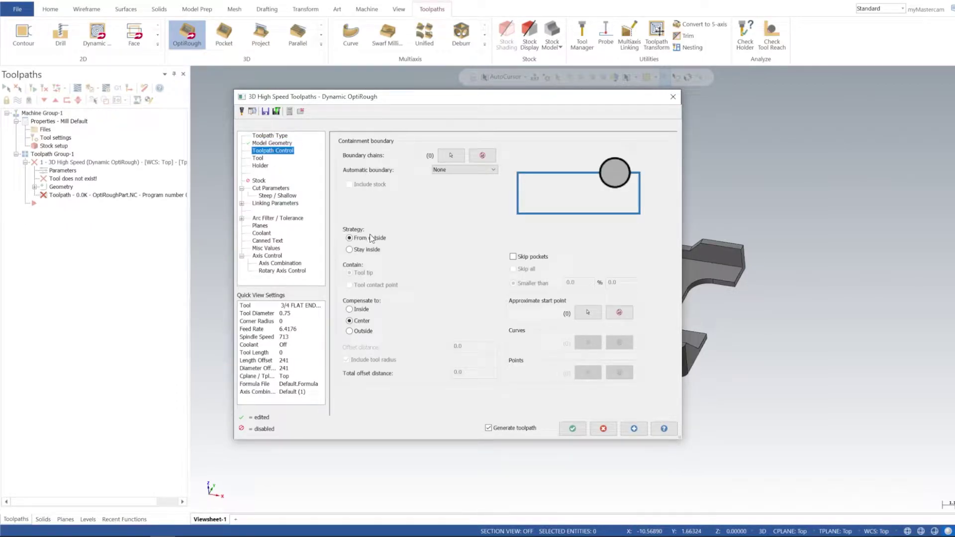
{"action": "left_click_drag", "start_coordinate": [452, 100], "coordinate": [553, 114]}
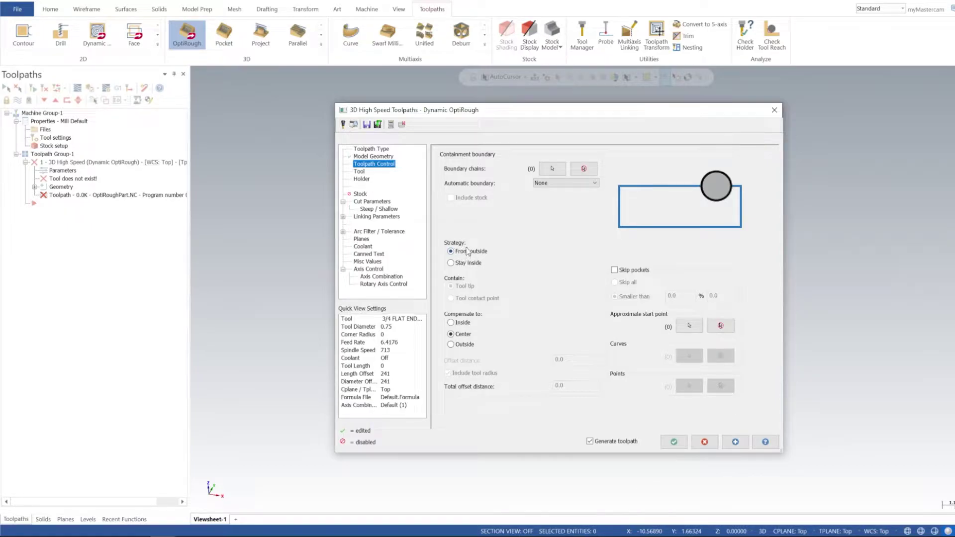
{"action": "left_click_drag", "start_coordinate": [547, 111], "coordinate": [769, 124]}
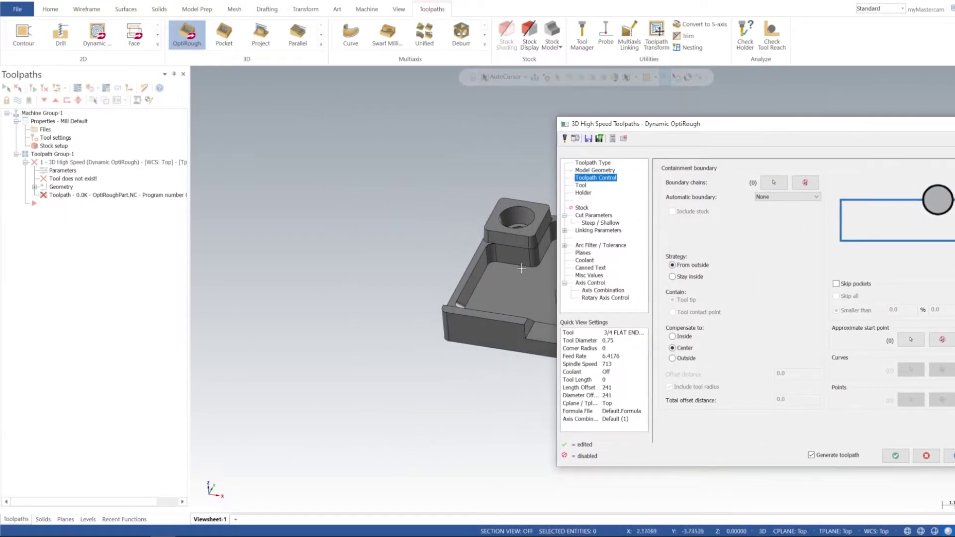
{"action": "middle_click_drag", "start_coordinate": [452, 250], "coordinate": [324, 264]}
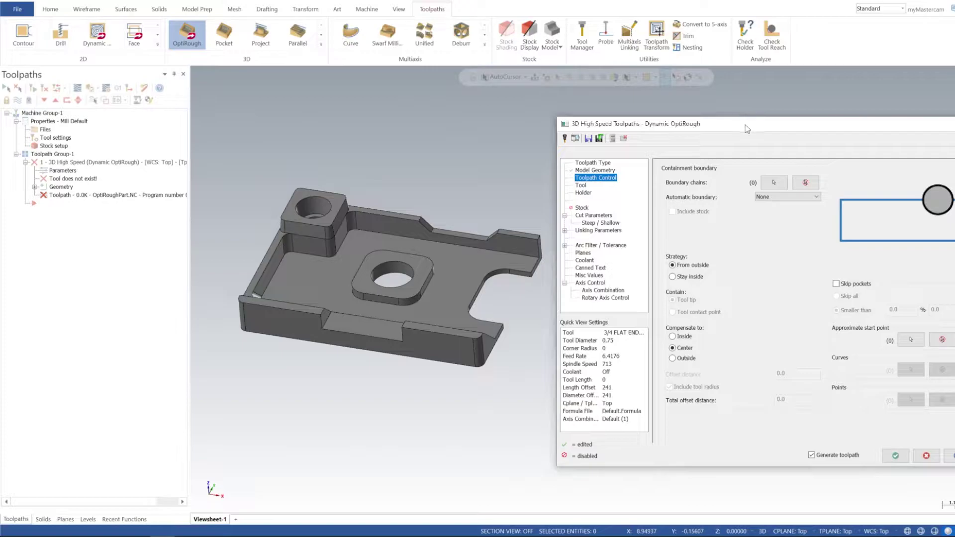
{"action": "left_click_drag", "start_coordinate": [745, 120], "coordinate": [671, 113]}
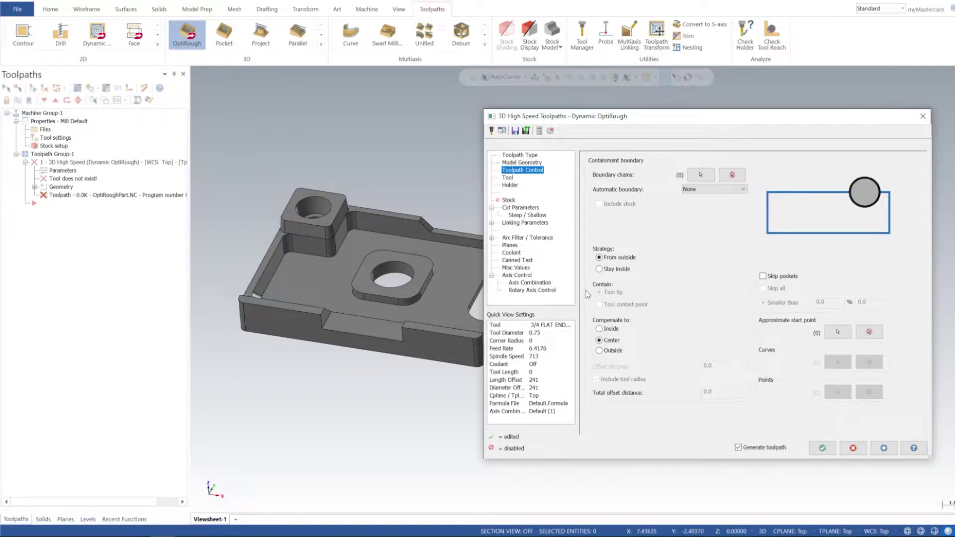
{"action": "left_click", "coordinate": [600, 329]}
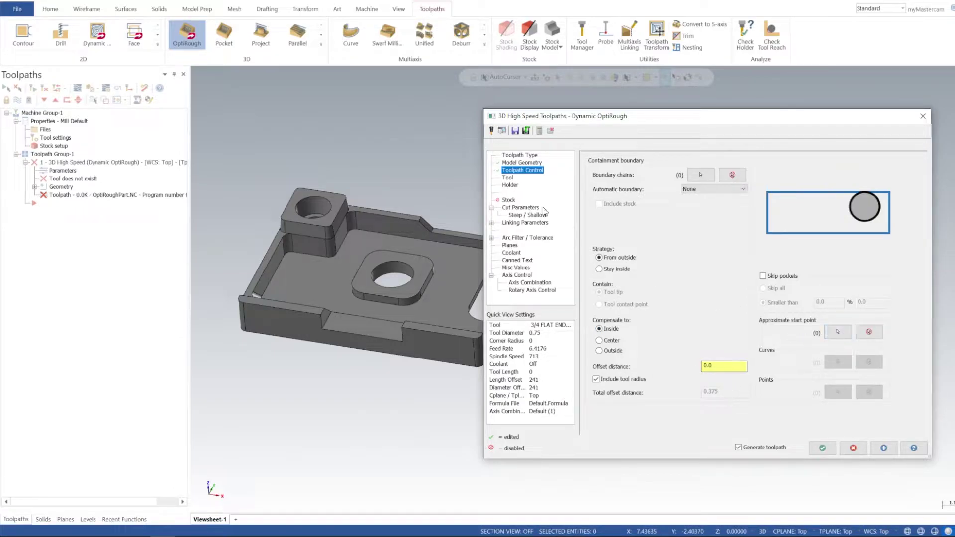
Create a new 0.5 inch flat endmill with a cutting length of 1.5 and a shoulder length of 1.5.
{"action": "left_click", "coordinate": [508, 180]}
{"action": "right_click", "coordinate": [672, 191]}
{"action": "left_click", "coordinate": [707, 203]}
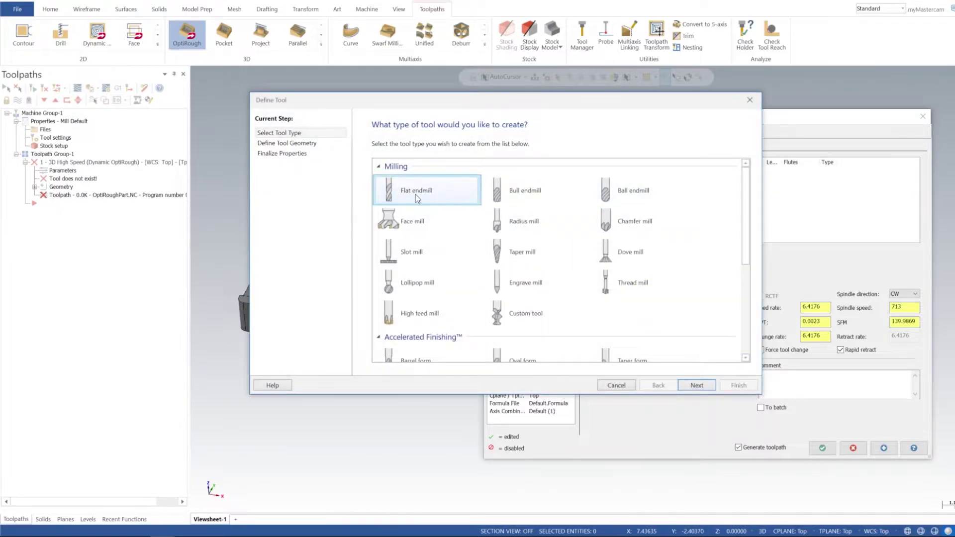
{"action": "double_click", "coordinate": [417, 193]}
{"action": "double_click", "coordinate": [502, 209]}
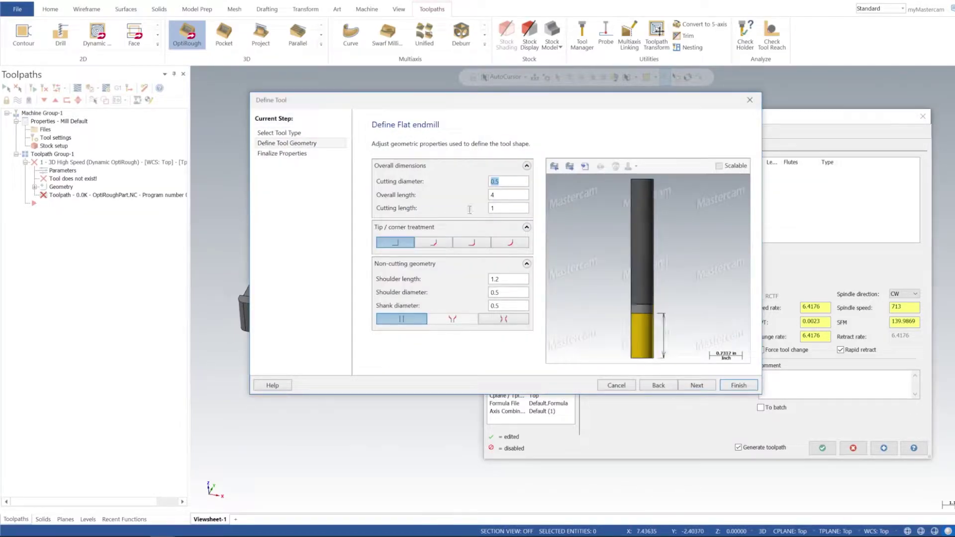
{"action": "type", "text": ".5"}
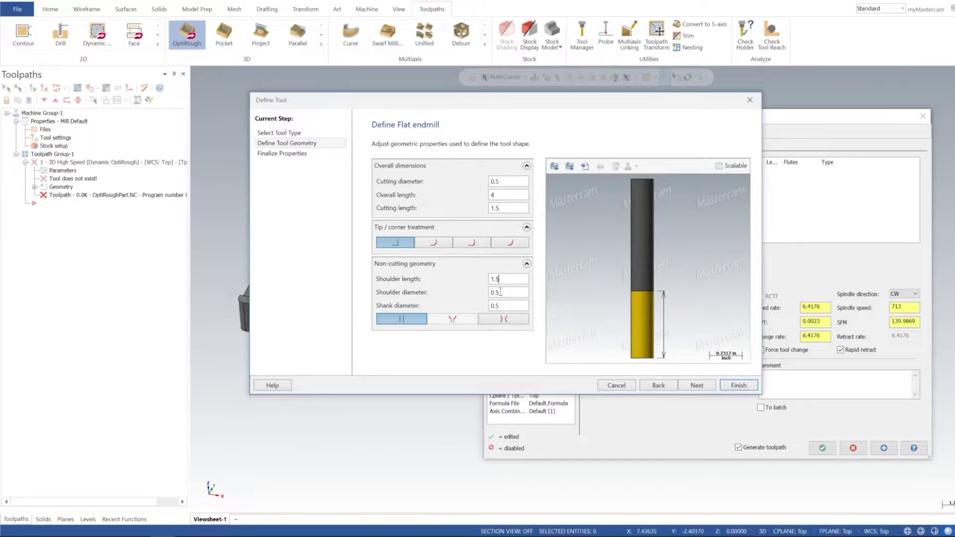
{"action": "left_click", "coordinate": [499, 293]}
{"action": "left_click", "coordinate": [504, 304]}
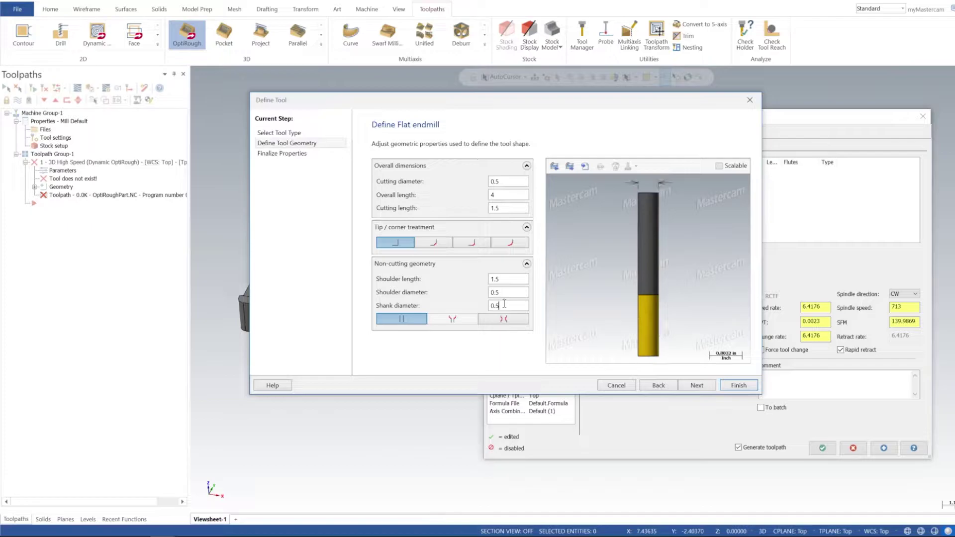
Give the endmill 3 flutes and an SFM of 1000, and finish creating the tool.
{"action": "left_click", "coordinate": [282, 155]}
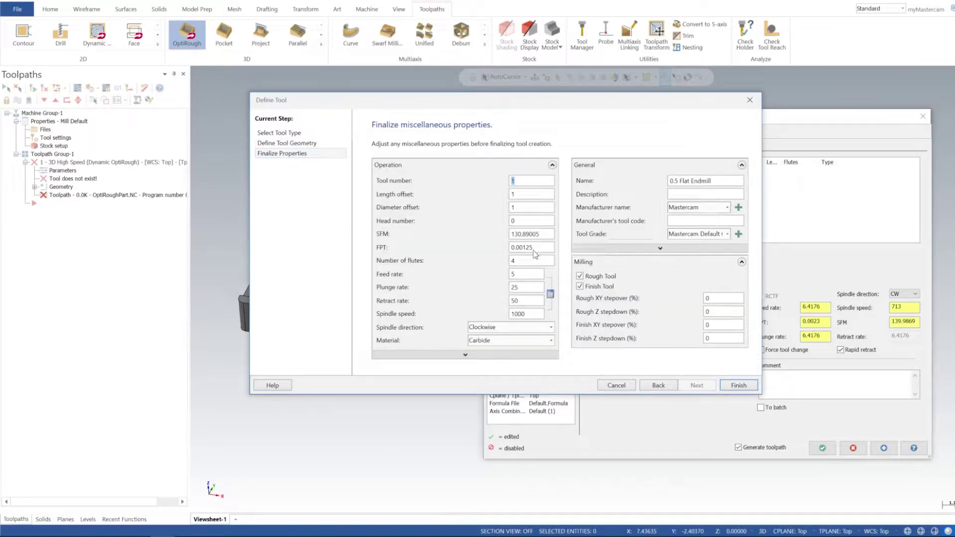
{"action": "left_click_drag", "start_coordinate": [529, 262], "coordinate": [477, 260]}
{"action": "type", "text": "3"}
{"action": "left_click_drag", "start_coordinate": [543, 234], "coordinate": [435, 235]}
{"action": "type", "text": "1000"}
{"action": "left_click", "coordinate": [737, 386]}
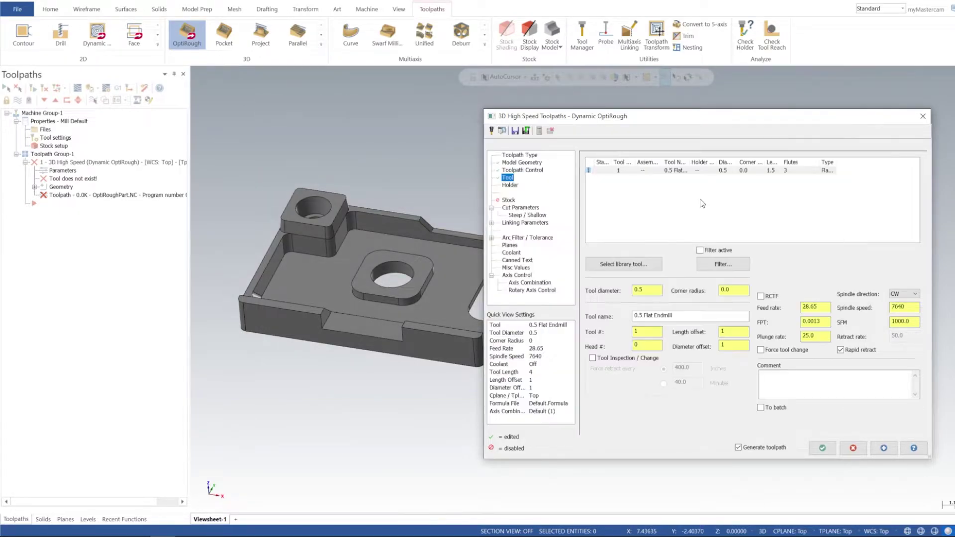
Set the feed rate of the 0.5 inch flat endmill to 60.
{"action": "left_click_drag", "start_coordinate": [820, 336], "coordinate": [751, 337]}
{"action": "left_click_drag", "start_coordinate": [823, 307], "coordinate": [750, 303]}
{"action": "type", "text": "60"}
{"action": "left_click", "coordinate": [818, 338]}
{"action": "double_click", "coordinate": [815, 337]}
Open the holder settings and preview several H4C5-series holders from the Mill_Inch library.
{"action": "left_click", "coordinate": [515, 187]}
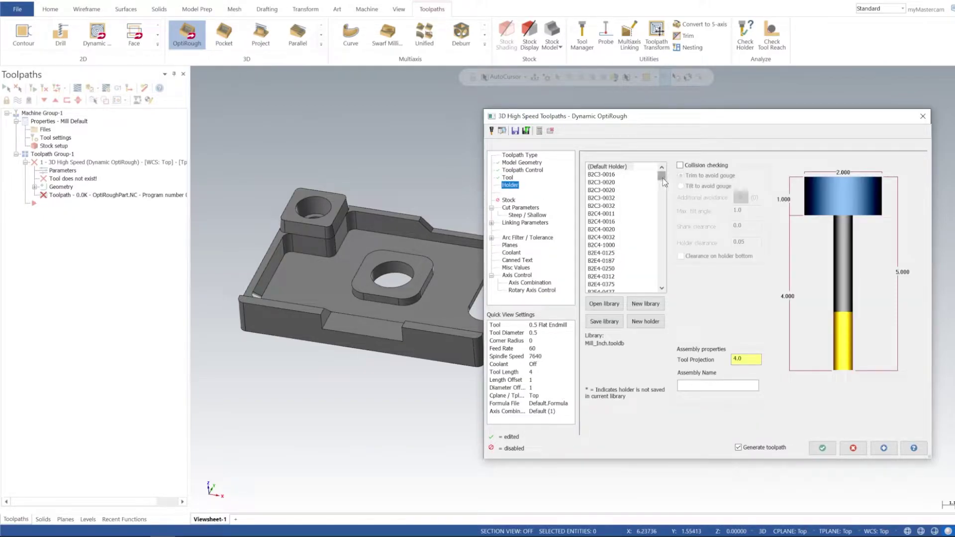
{"action": "left_click_drag", "start_coordinate": [664, 182], "coordinate": [667, 249]}
{"action": "scroll", "coordinate": [605, 262], "scroll_direction": "down", "scroll_amount": 6}
{"action": "left_click", "coordinate": [603, 232]}
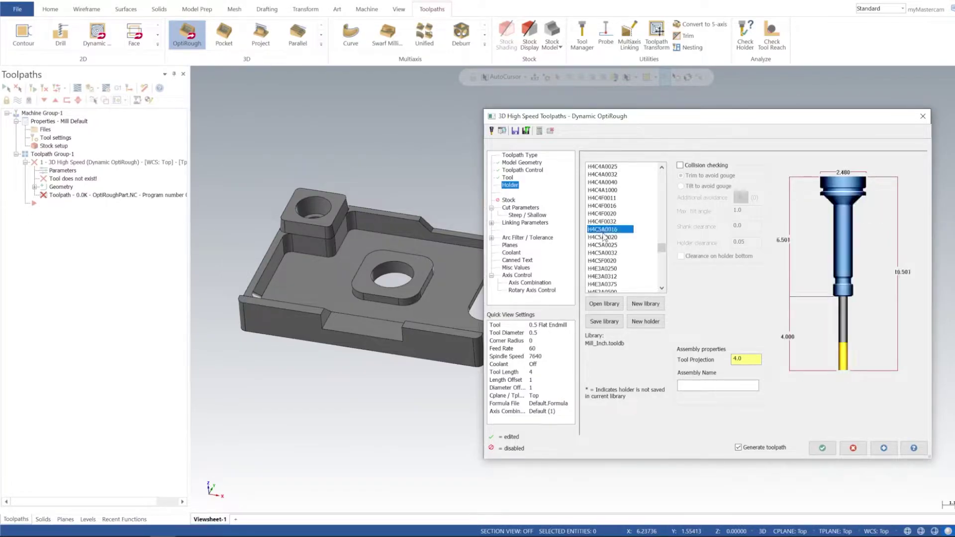
{"action": "left_click", "coordinate": [607, 246]}
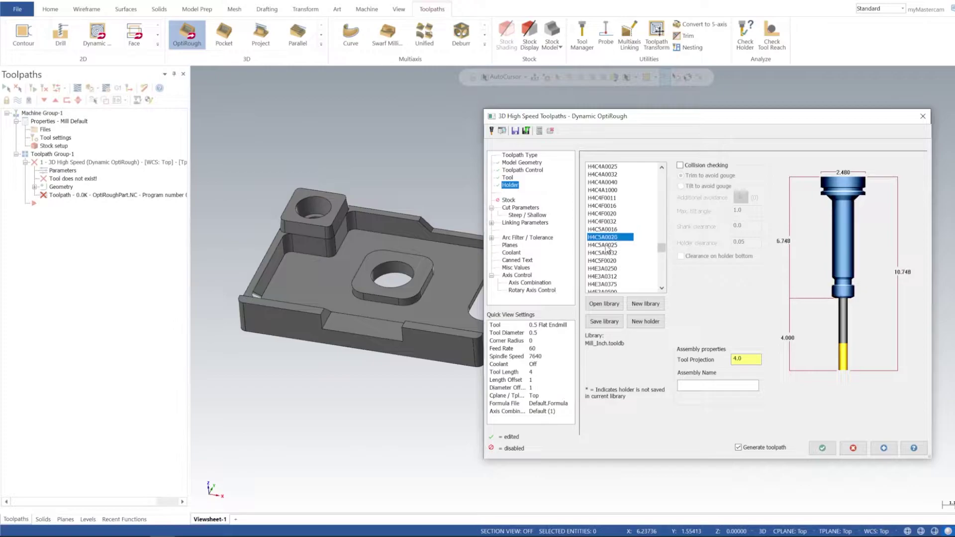
{"action": "left_click", "coordinate": [608, 253]}
{"action": "left_click", "coordinate": [607, 263]}
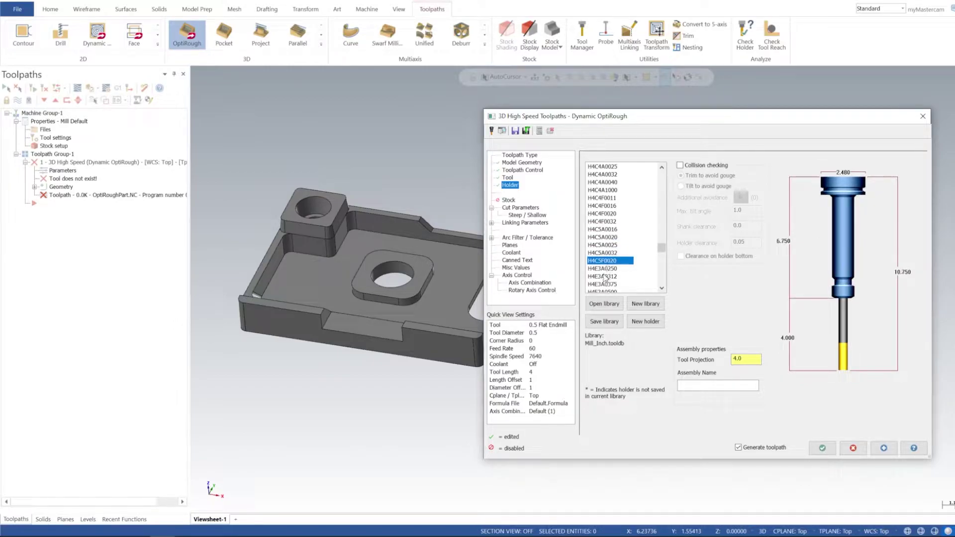
{"action": "left_click", "coordinate": [605, 269]}
{"action": "key", "text": "Up"}
{"action": "scroll", "coordinate": [611, 286], "scroll_direction": "down", "scroll_amount": 3}
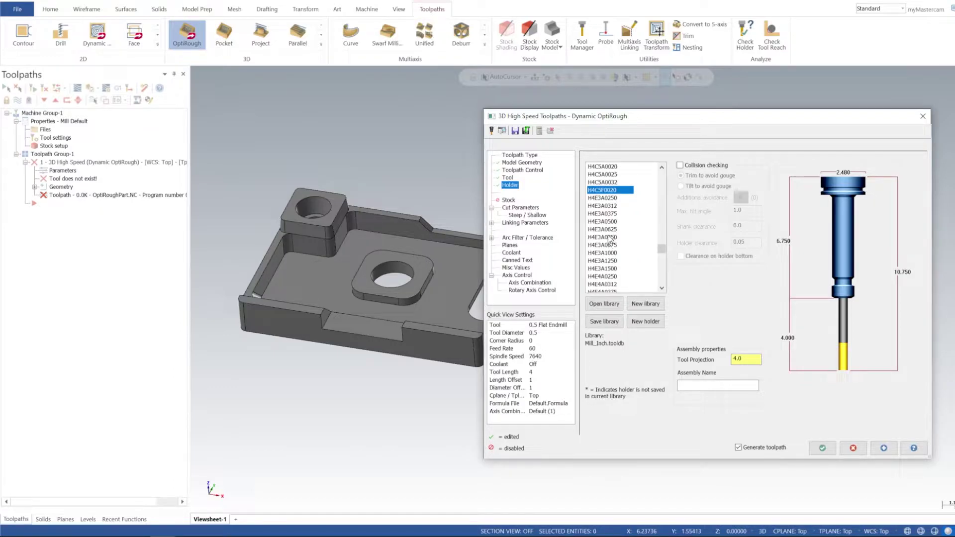
Find and select holder C6C5-1000 in the holder library.
{"action": "scroll", "coordinate": [611, 241], "scroll_direction": "up", "scroll_amount": 10}
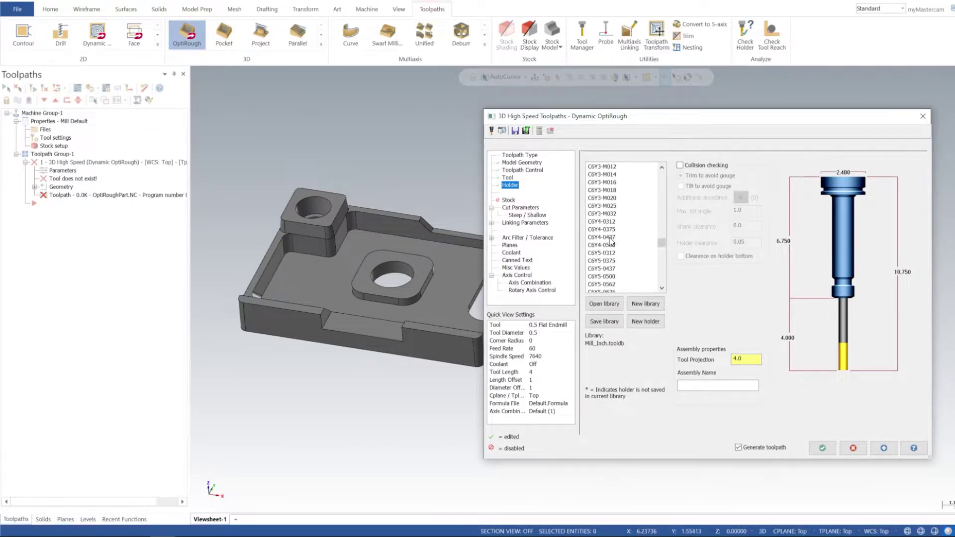
{"action": "scroll", "coordinate": [611, 241], "scroll_direction": "up", "scroll_amount": 5}
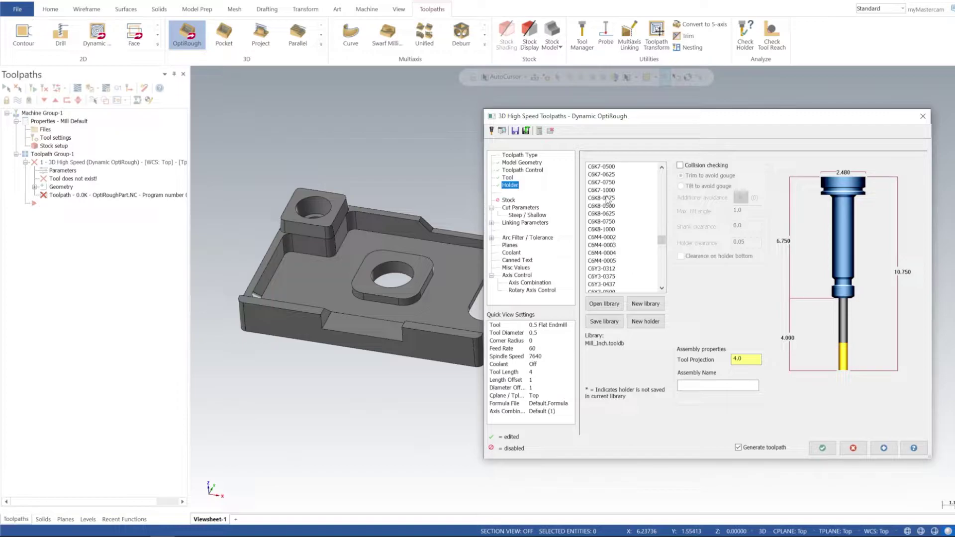
{"action": "left_click", "coordinate": [609, 206]}
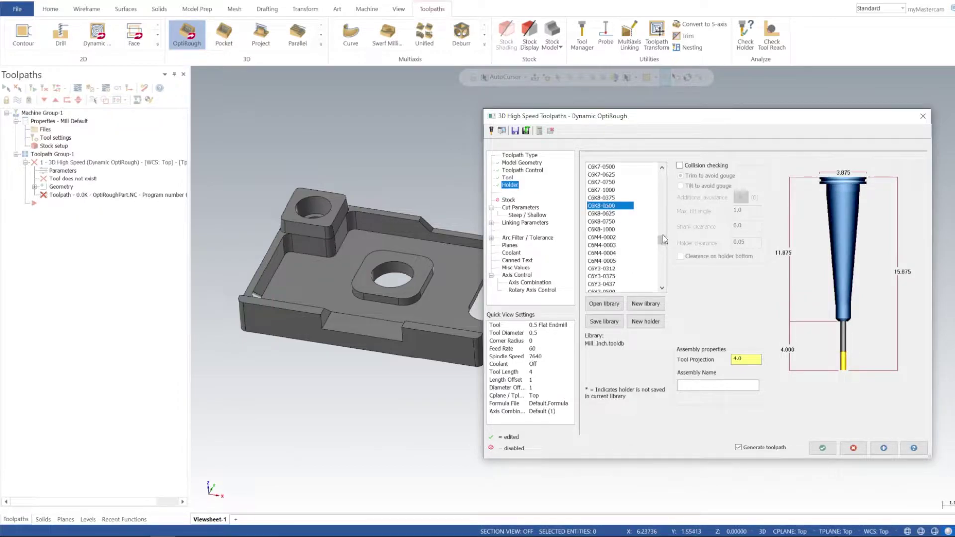
{"action": "left_click_drag", "start_coordinate": [662, 243], "coordinate": [661, 239]}
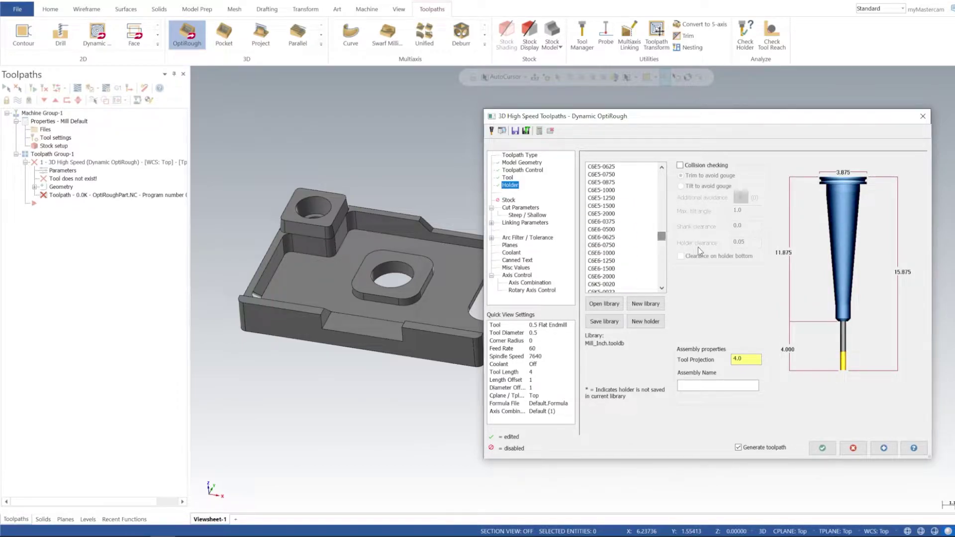
{"action": "scroll", "coordinate": [625, 213], "scroll_direction": "up", "scroll_amount": 8}
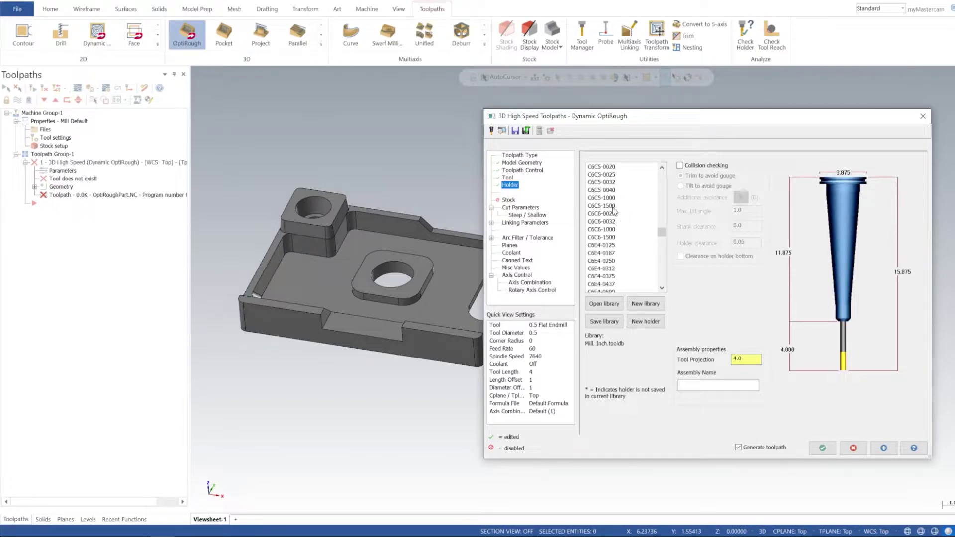
{"action": "left_click", "coordinate": [608, 198]}
{"action": "scroll", "coordinate": [609, 199], "scroll_direction": "up", "scroll_amount": 2}
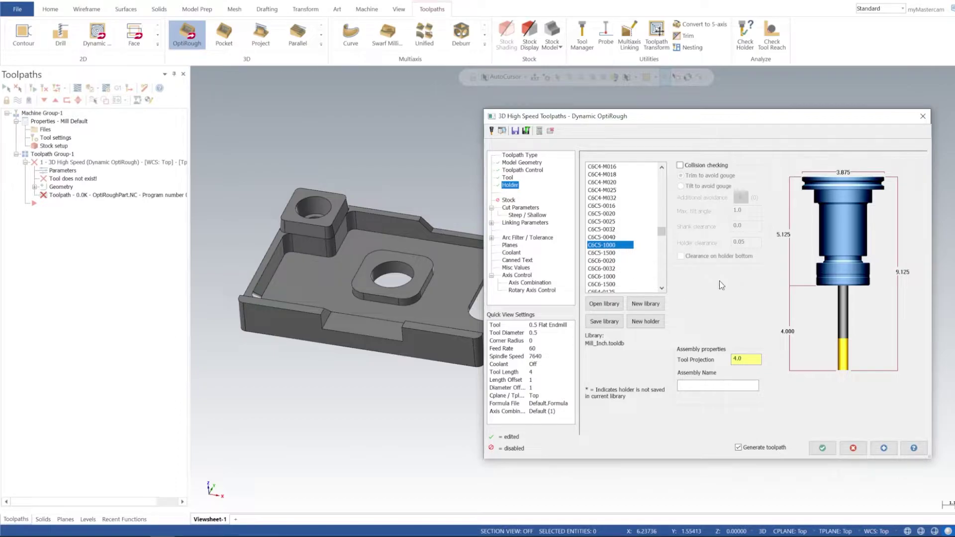
Set the tool projection to 2.125, keeping C6C5-1000 selected as the holder.
{"action": "left_click", "coordinate": [747, 358]}
{"action": "type", "text": "2.125"}
{"action": "key", "text": "Return"}
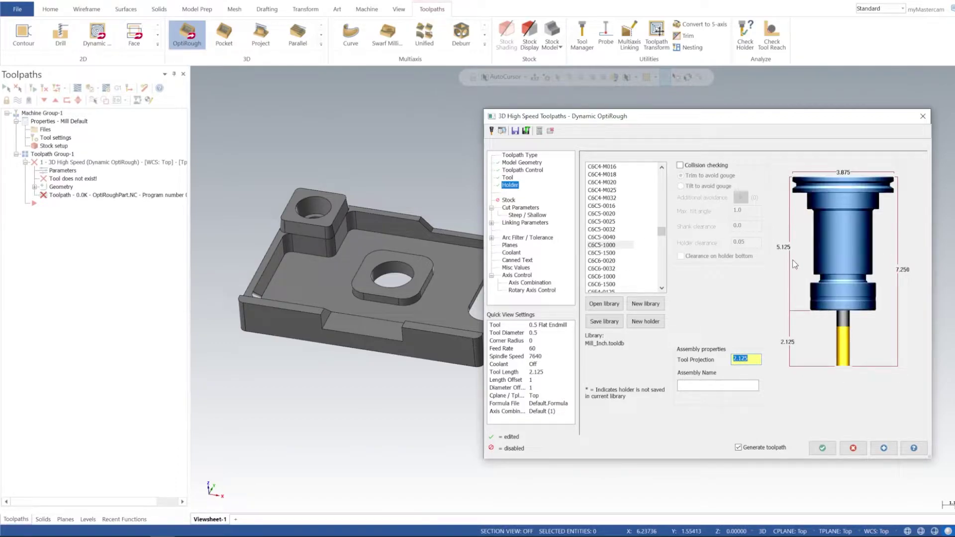
{"action": "left_click", "coordinate": [619, 247]}
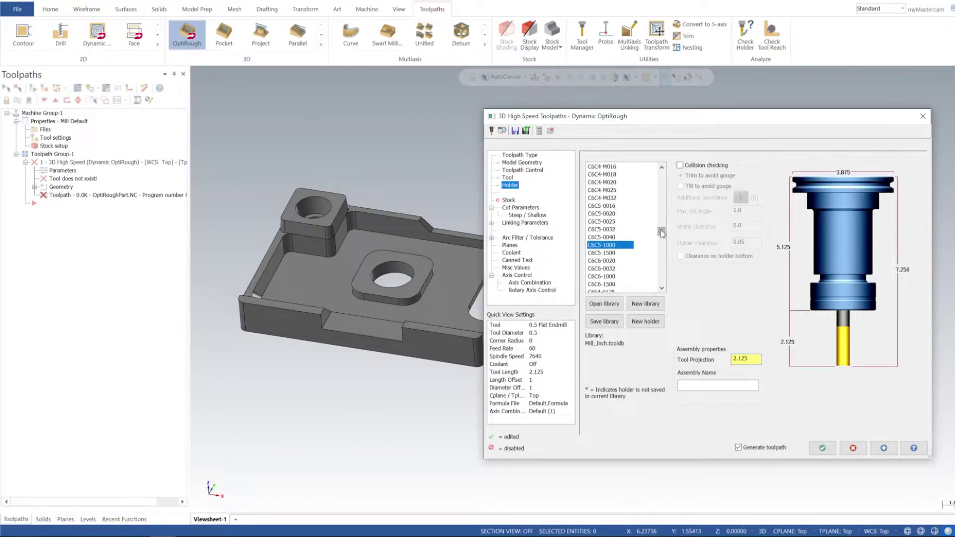
{"action": "left_click_drag", "start_coordinate": [662, 232], "coordinate": [661, 250]}
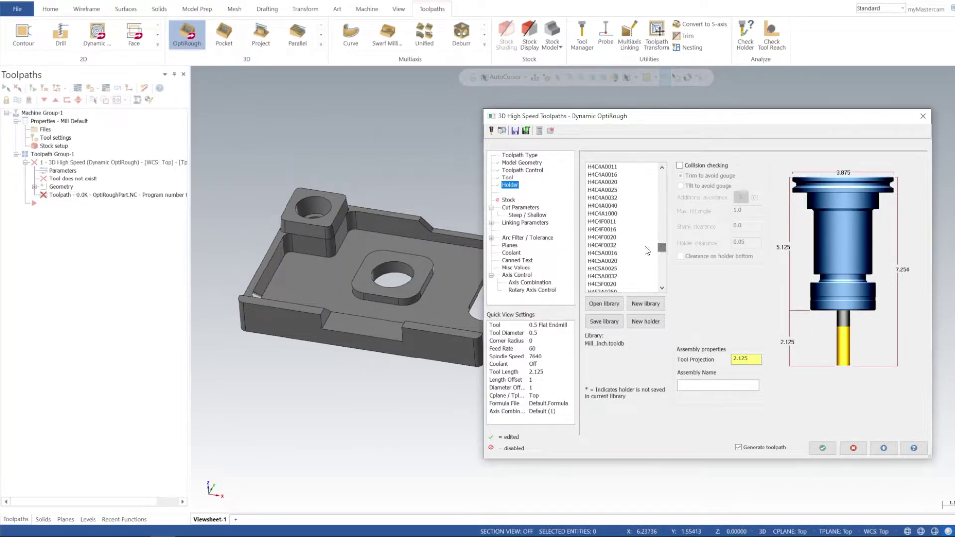
{"action": "scroll", "coordinate": [617, 262], "scroll_direction": "down", "scroll_amount": 3}
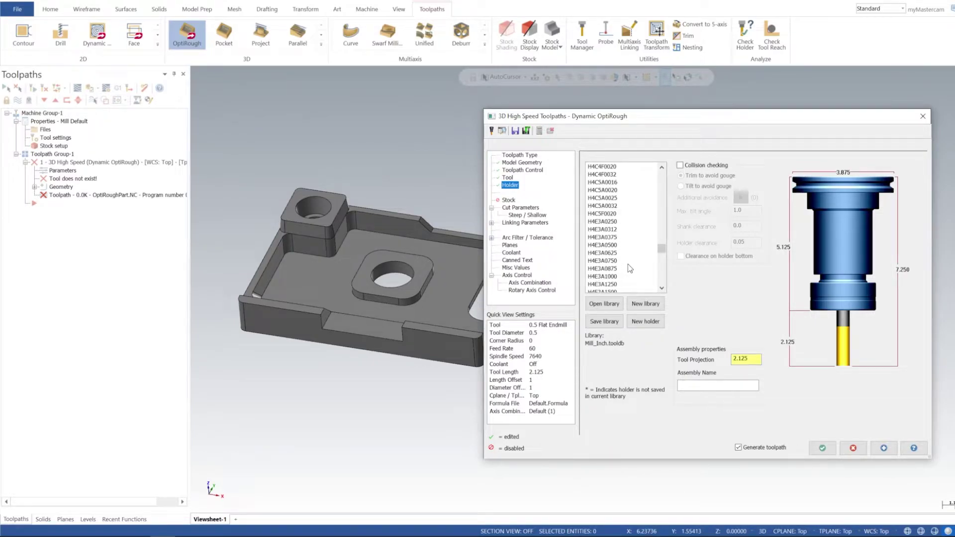
{"action": "left_click_drag", "start_coordinate": [663, 245], "coordinate": [662, 168]}
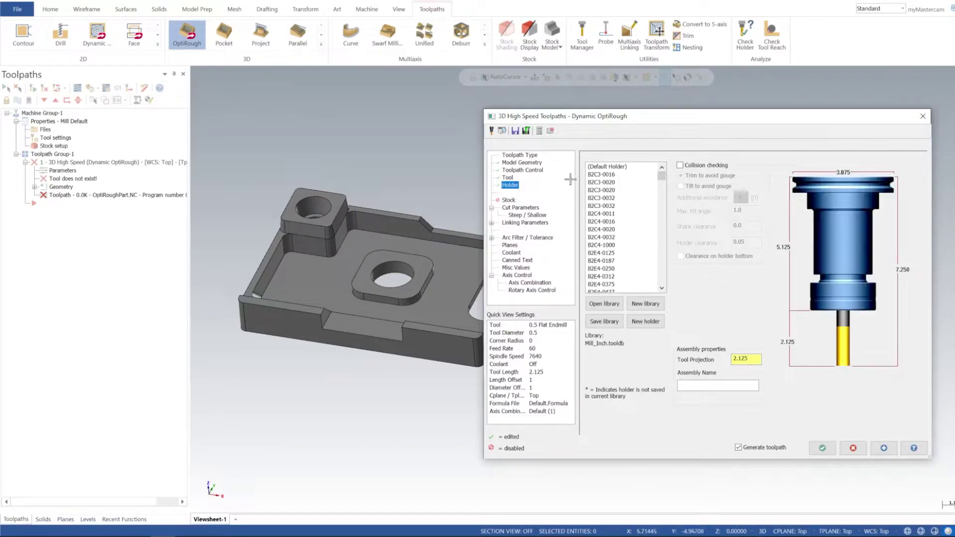
Set the stepover distance to 40% and the stepdown to 150% (0.75) in the cut parameters.
{"action": "left_click", "coordinate": [515, 209]}
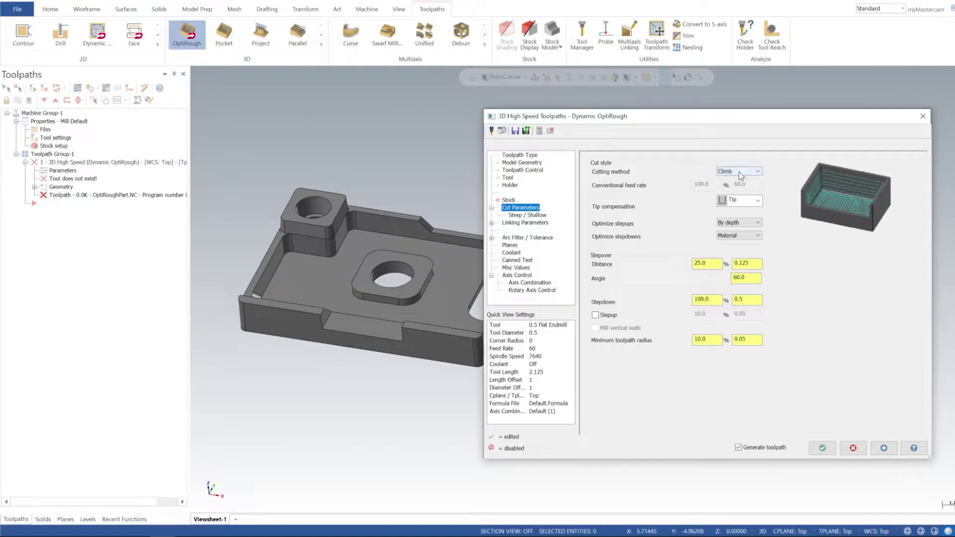
{"action": "left_click", "coordinate": [709, 264]}
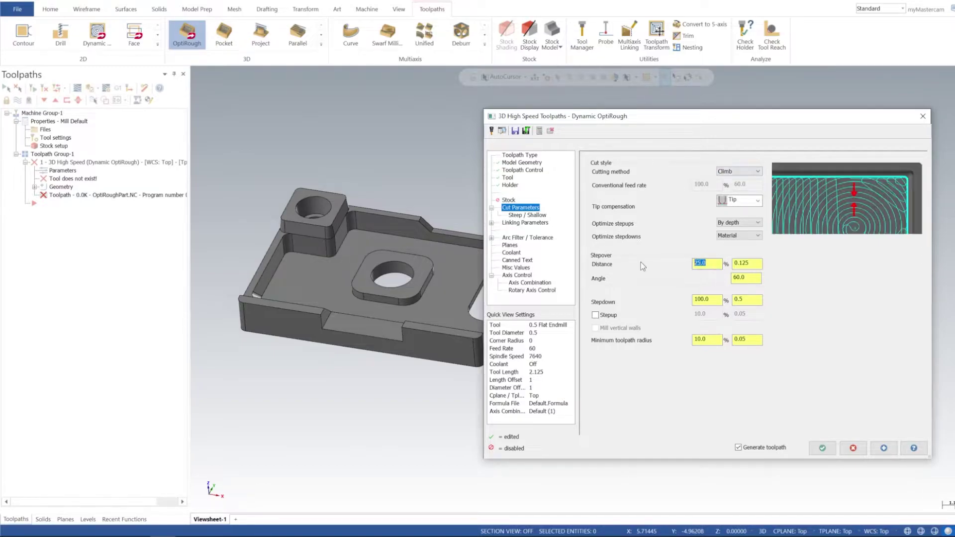
{"action": "type", "text": "40"}
{"action": "key", "text": "Return"}
{"action": "left_click", "coordinate": [709, 301]}
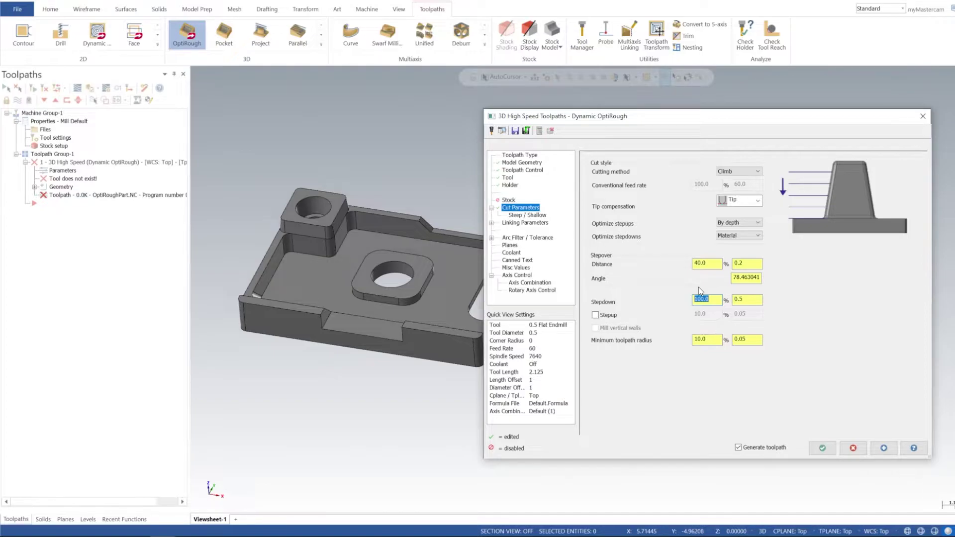
{"action": "type", "text": "150"}
{"action": "key", "text": "Return"}
{"action": "left_click", "coordinate": [742, 298]}
Set the minimum toolpath radius to 5% of the tool diameter.
{"action": "left_click", "coordinate": [702, 341]}
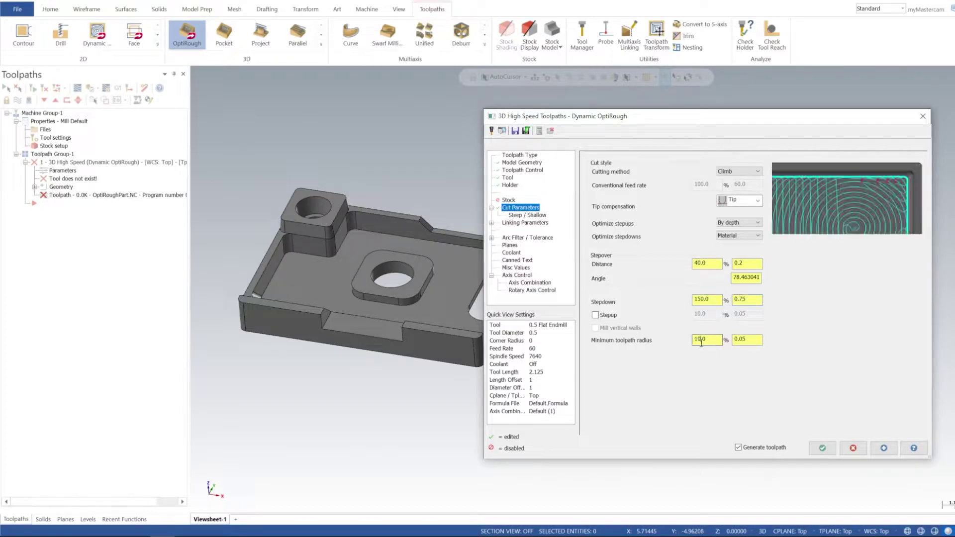
{"action": "left_click_drag", "start_coordinate": [711, 341], "coordinate": [672, 346]}
{"action": "type", "text": "5"}
{"action": "key", "text": "Return"}
Examine the corners around the part's pocket and central boss with regard to the minimum toolpath radius.
{"action": "middle_click_drag", "start_coordinate": [421, 261], "coordinate": [368, 326]}
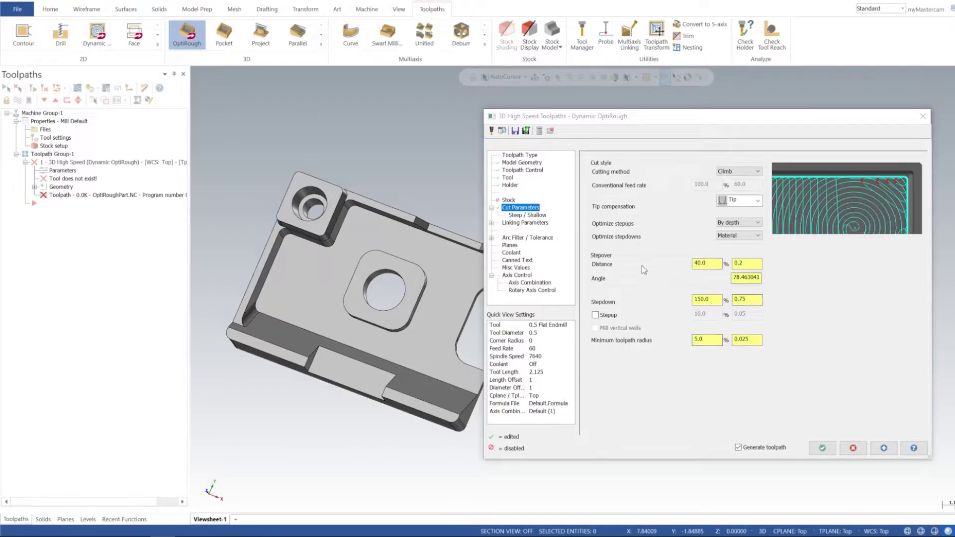
{"action": "scroll", "coordinate": [393, 288], "scroll_direction": "up", "scroll_amount": 5}
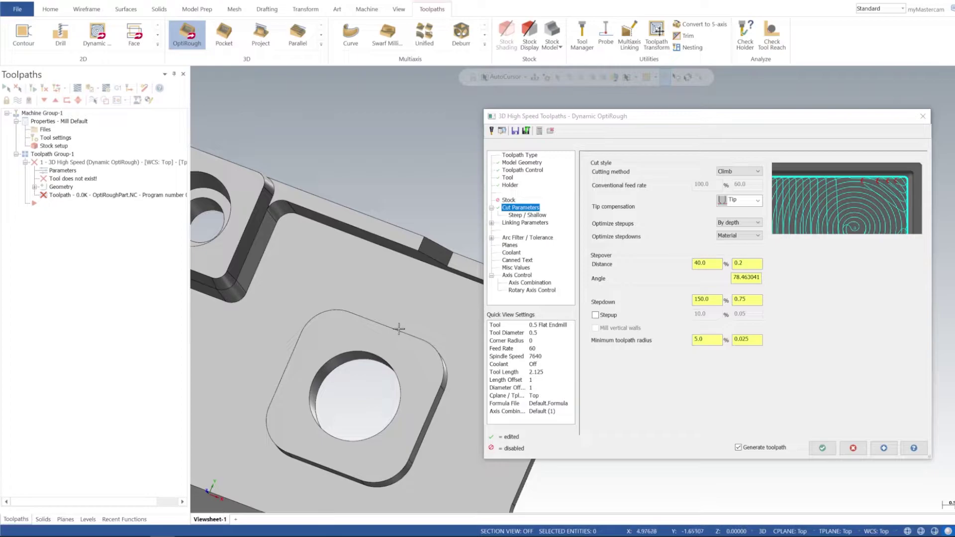
{"action": "middle_click_drag", "start_coordinate": [401, 308], "coordinate": [357, 284], "text": "shift"}
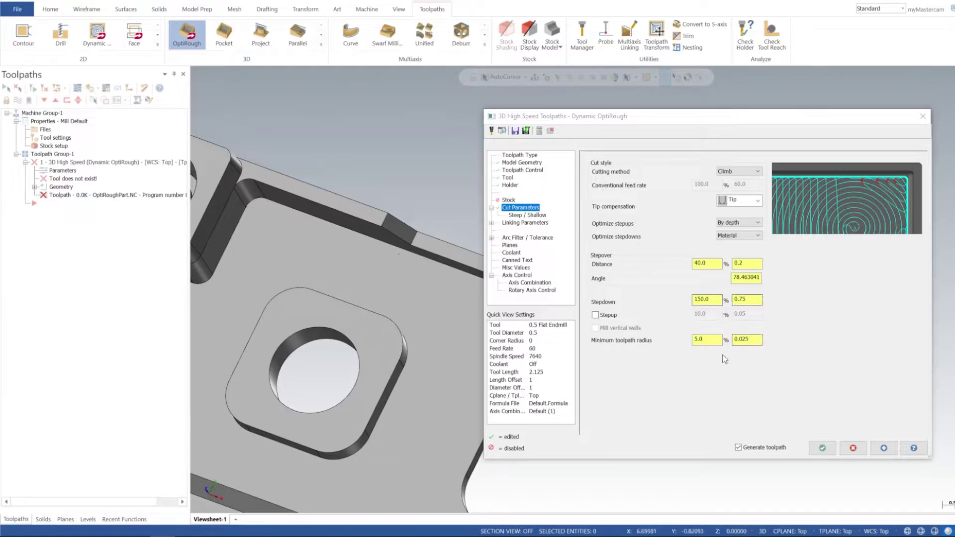
{"action": "middle_click_drag", "start_coordinate": [347, 349], "coordinate": [367, 298]}
{"action": "scroll", "coordinate": [373, 334], "scroll_direction": "down", "scroll_amount": 3}
{"action": "middle_click_drag", "start_coordinate": [368, 344], "coordinate": [434, 318]}
{"action": "double_click", "coordinate": [707, 342]}
Try a maximum depth limit in the steep/shallow settings, picking it from the central boss's top edge, and turn the limit off again.
{"action": "left_click", "coordinate": [525, 216]}
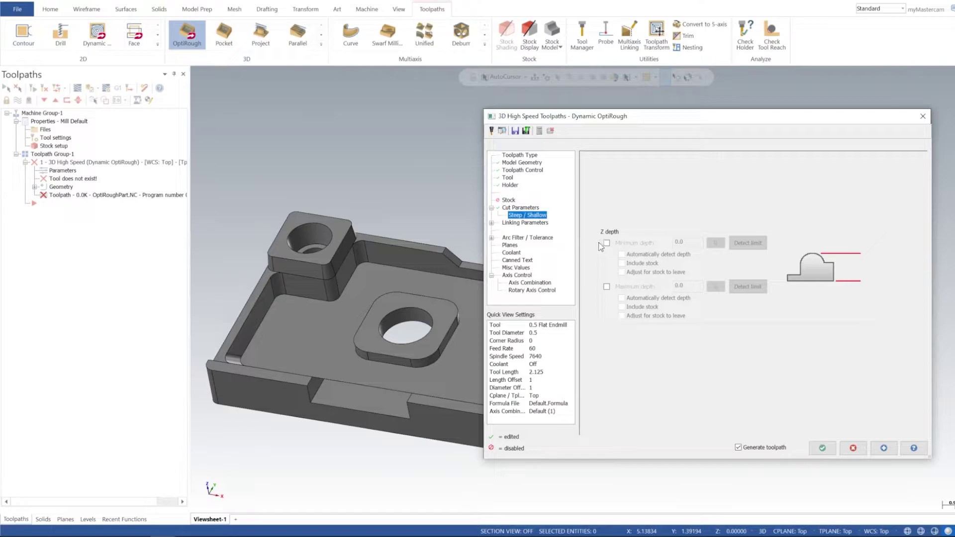
{"action": "left_click_drag", "start_coordinate": [692, 121], "coordinate": [717, 110]}
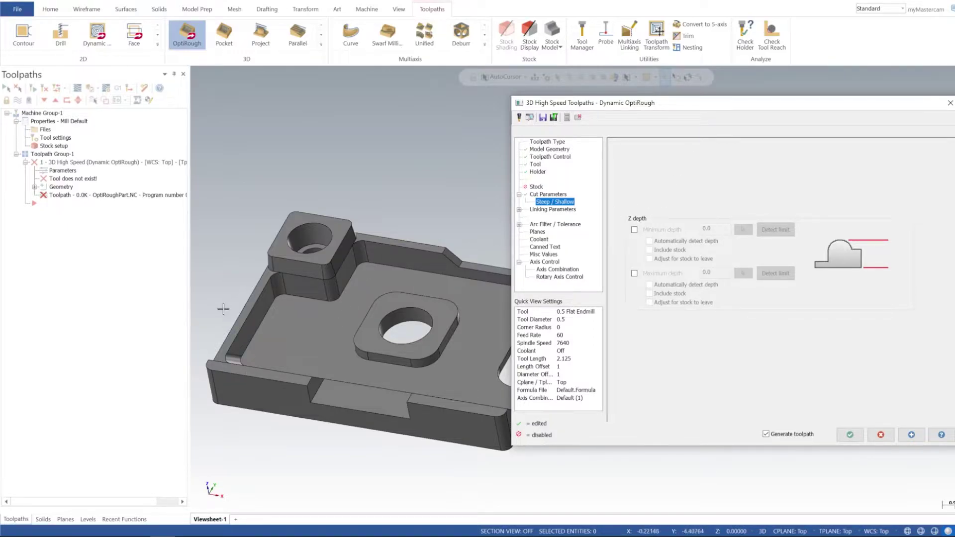
{"action": "scroll", "coordinate": [409, 344], "scroll_direction": "down", "scroll_amount": 2}
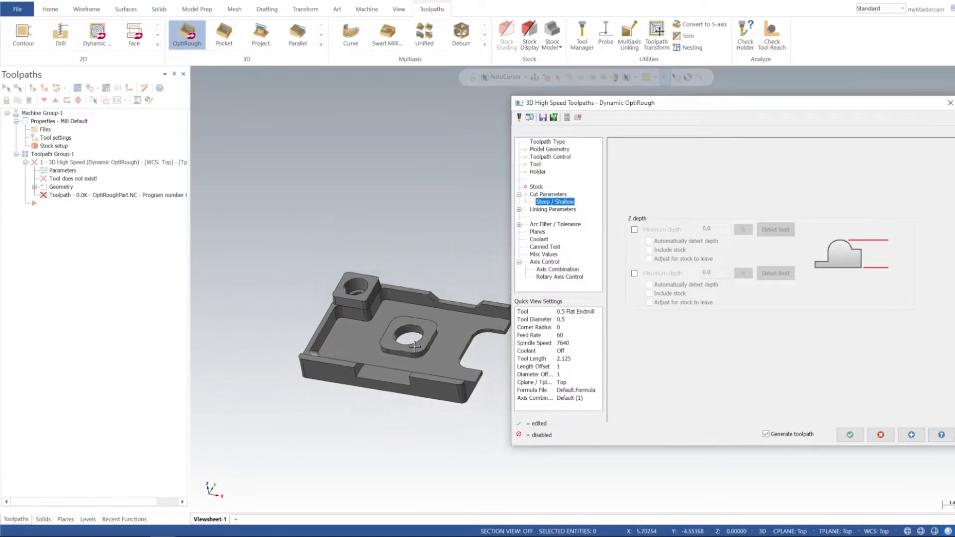
{"action": "middle_click_drag", "start_coordinate": [427, 337], "coordinate": [386, 352], "text": "shift"}
{"action": "scroll", "coordinate": [386, 359], "scroll_direction": "up", "scroll_amount": 2}
{"action": "scroll", "coordinate": [385, 359], "scroll_direction": "up", "scroll_amount": 2}
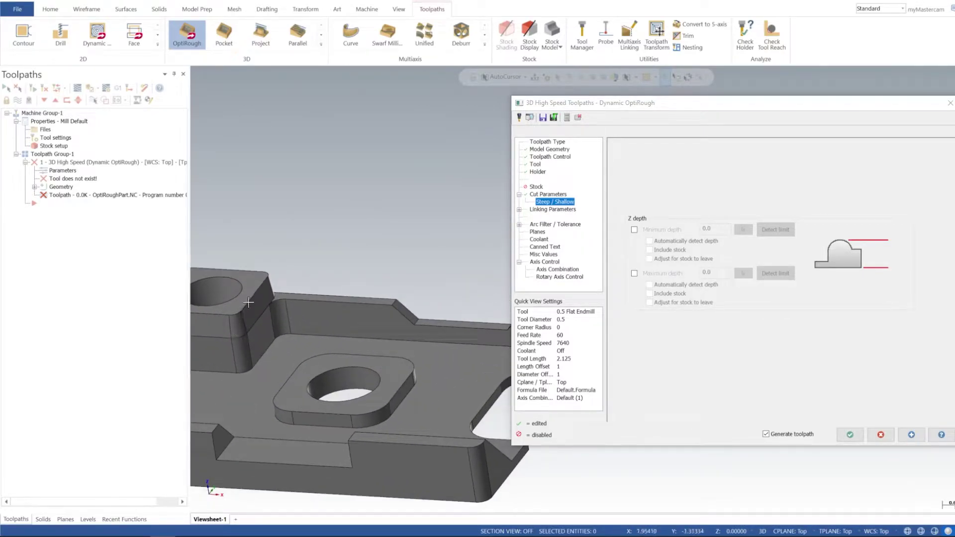
{"action": "left_click", "coordinate": [634, 273]}
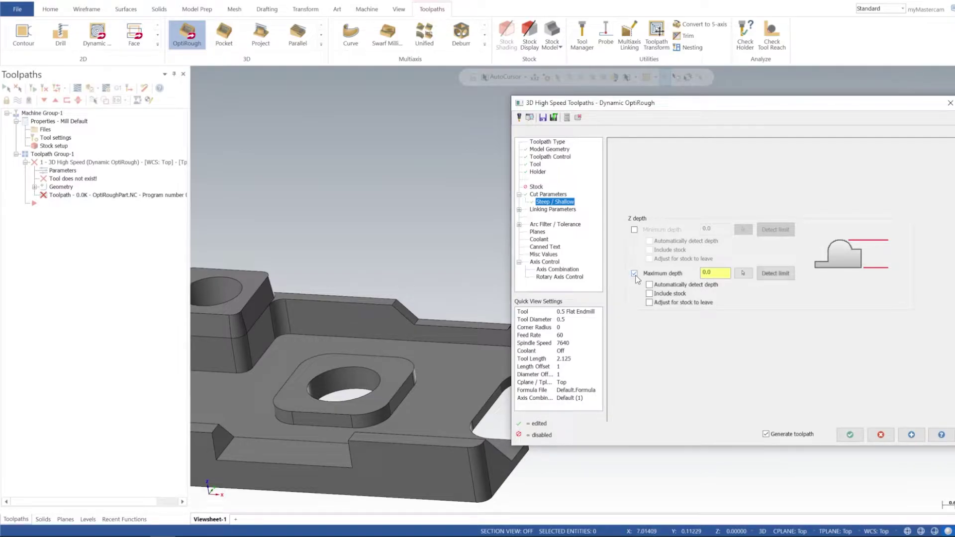
{"action": "left_click", "coordinate": [745, 274]}
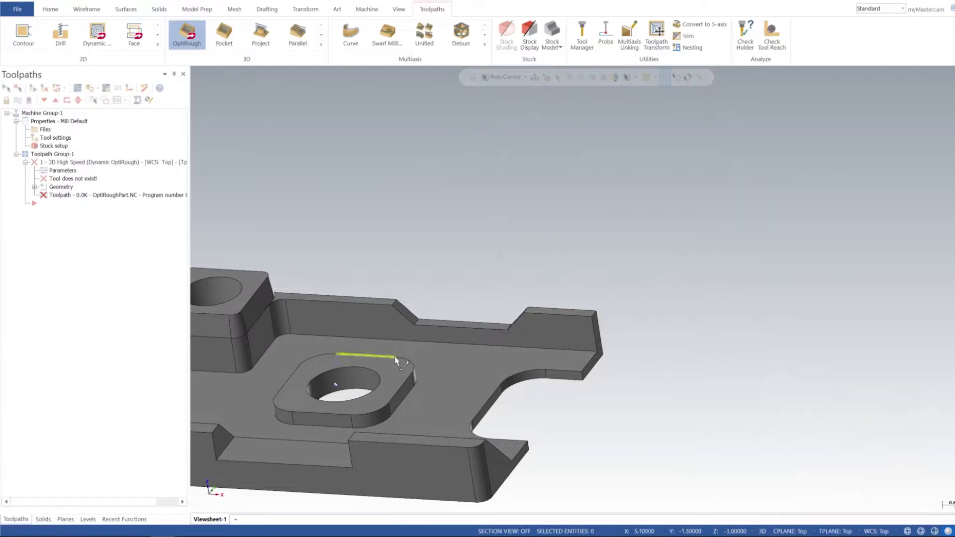
{"action": "left_click", "coordinate": [398, 362]}
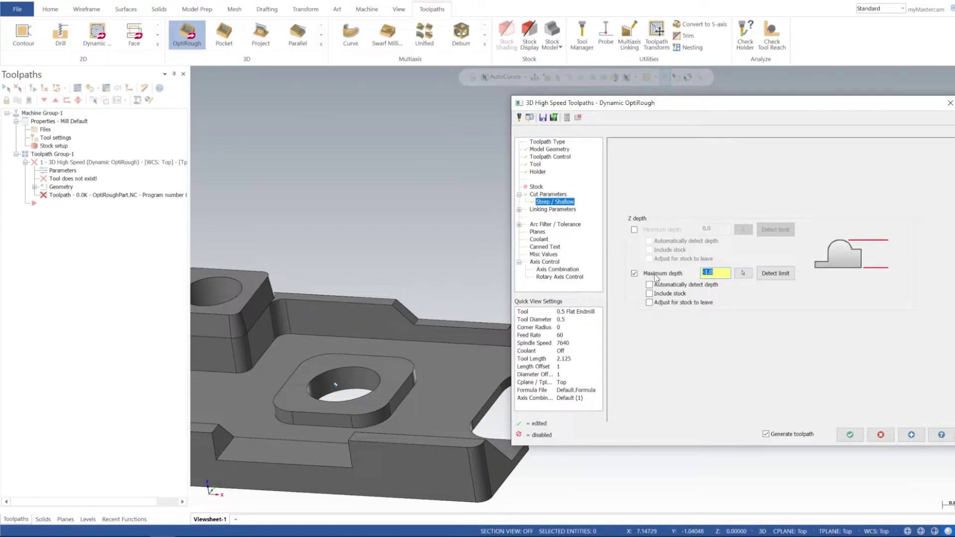
{"action": "left_click", "coordinate": [634, 273]}
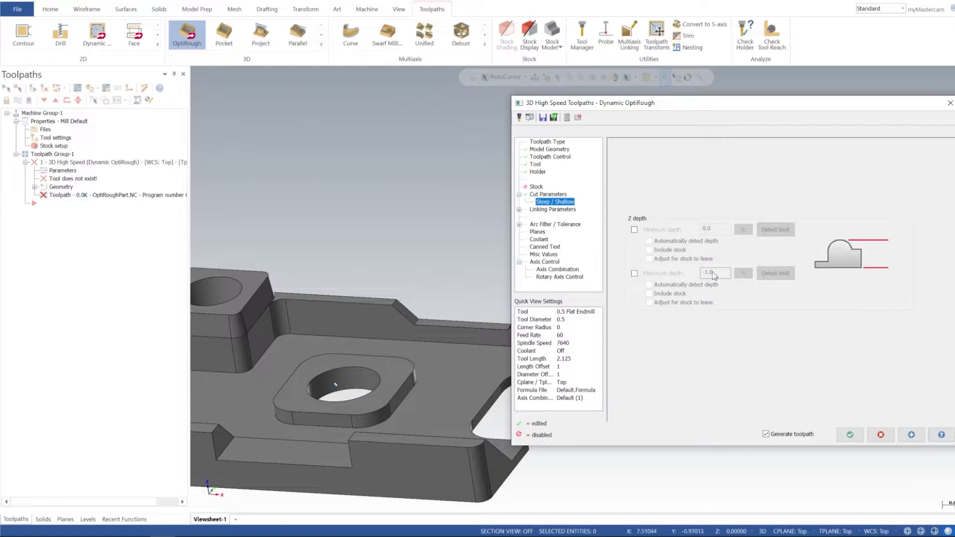
Set the clearance plane to 0.25 and the retract type to Minimum Vertical Retract in the linking parameters.
{"action": "middle_click_drag", "start_coordinate": [384, 279], "coordinate": [437, 264]}
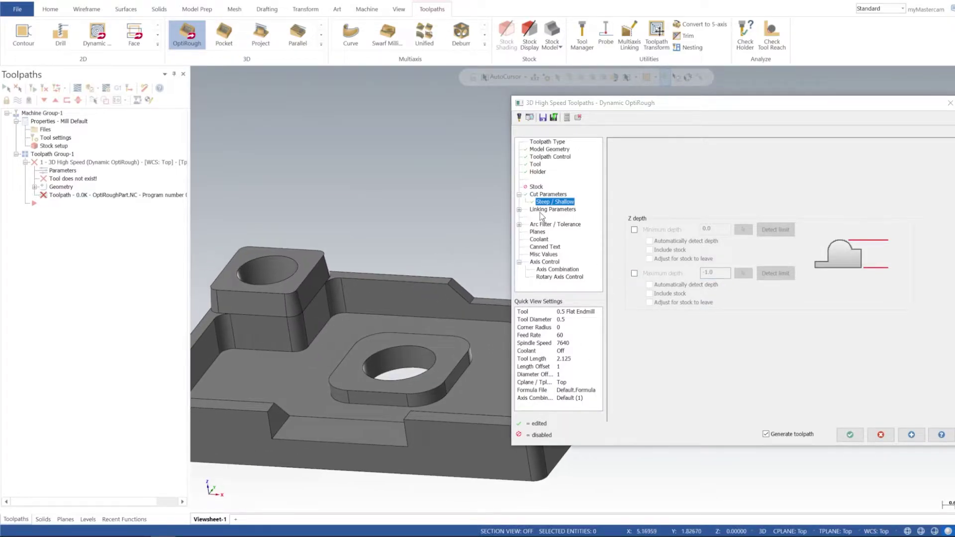
{"action": "left_click", "coordinate": [566, 209]}
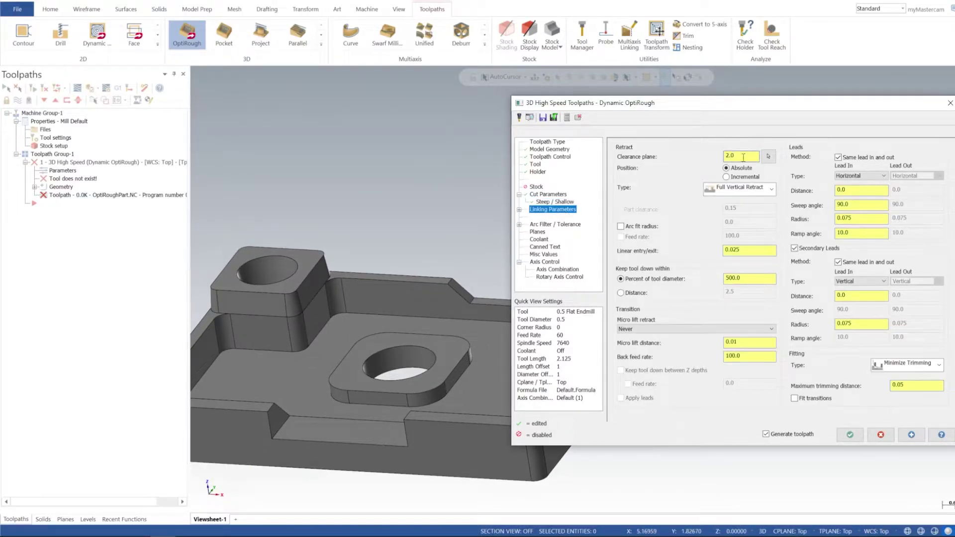
{"action": "left_click_drag", "start_coordinate": [744, 157], "coordinate": [686, 156]}
{"action": "left_click", "coordinate": [740, 156]}
{"action": "type", "text": "0.25"}
{"action": "left_click", "coordinate": [750, 194]}
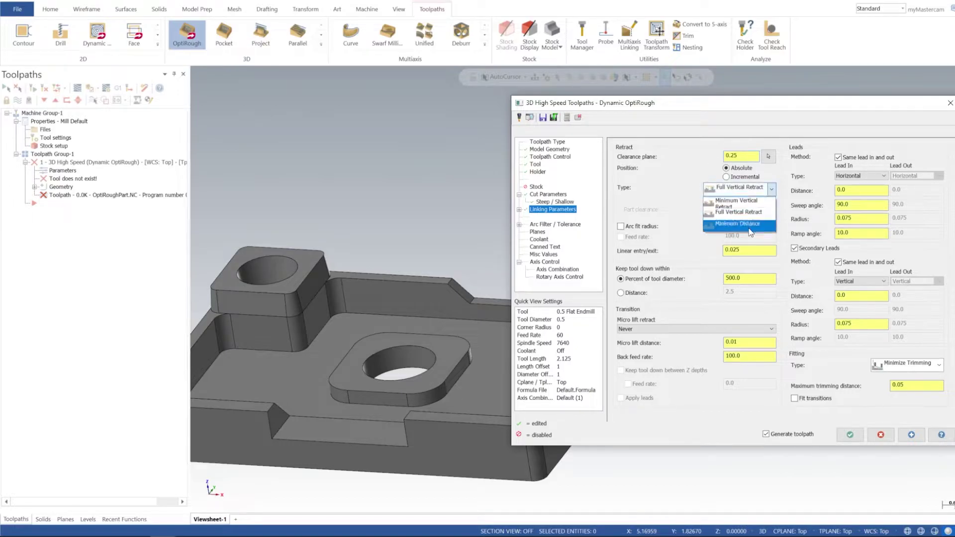
{"action": "left_click", "coordinate": [750, 205]}
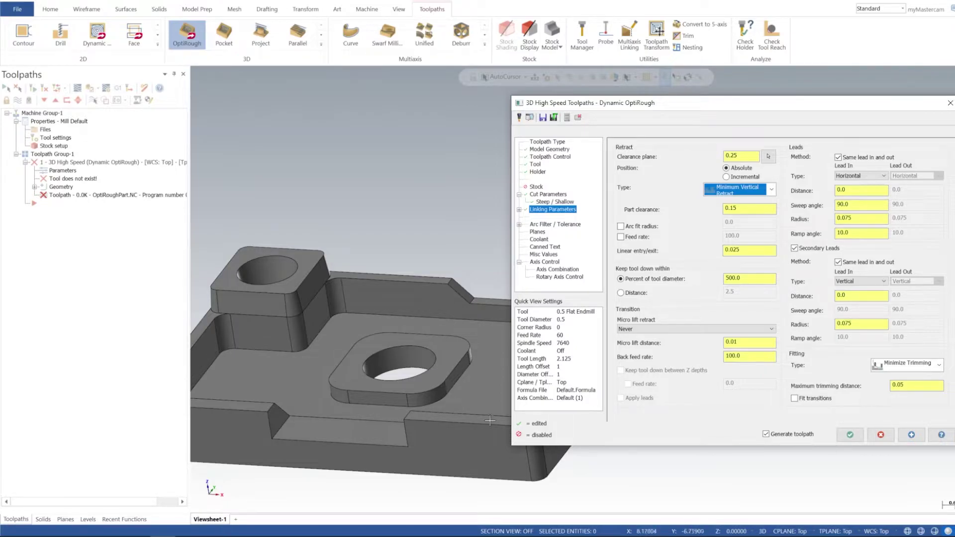
Set the tool to stay down within 200% of the tool diameter in the linking parameters.
{"action": "middle_click_drag", "start_coordinate": [457, 327], "coordinate": [444, 326]}
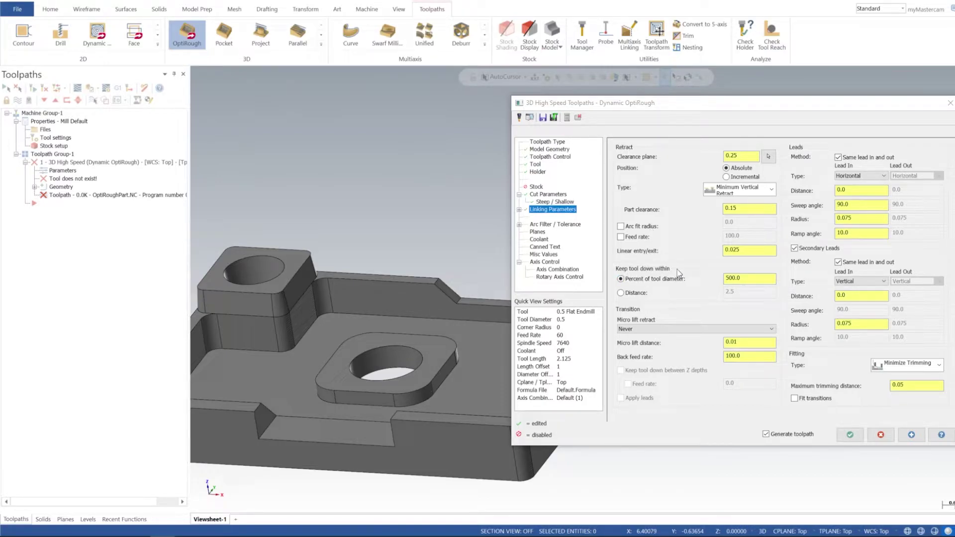
{"action": "left_click_drag", "start_coordinate": [742, 279], "coordinate": [639, 283]}
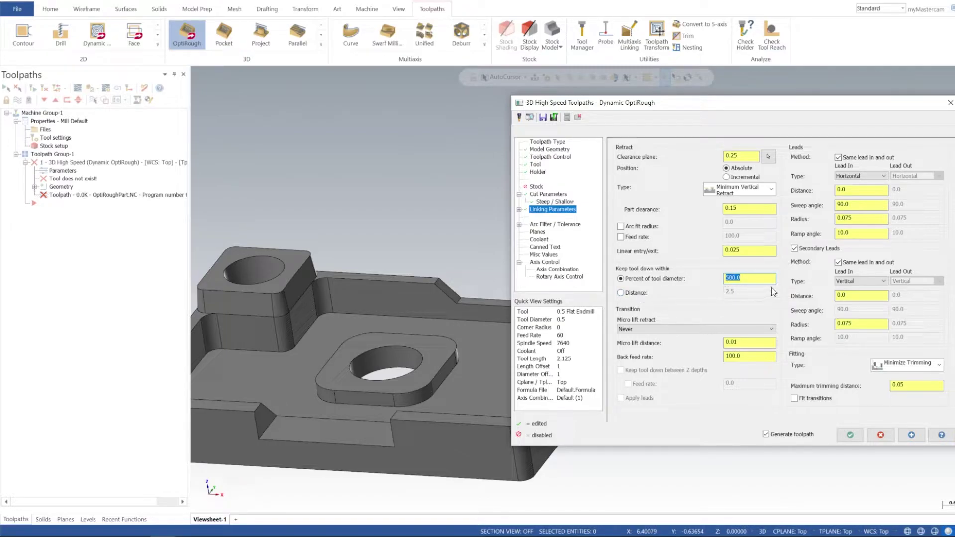
{"action": "type", "text": "2"}
{"action": "key", "text": "Return"}
{"action": "key", "text": "Tab"}
{"action": "key", "text": "Tab"}
{"action": "key", "text": "Tab"}
Set the back feed rate for transitions to 200 in the linking parameters.
{"action": "middle_click_drag", "start_coordinate": [419, 337], "coordinate": [393, 325]}
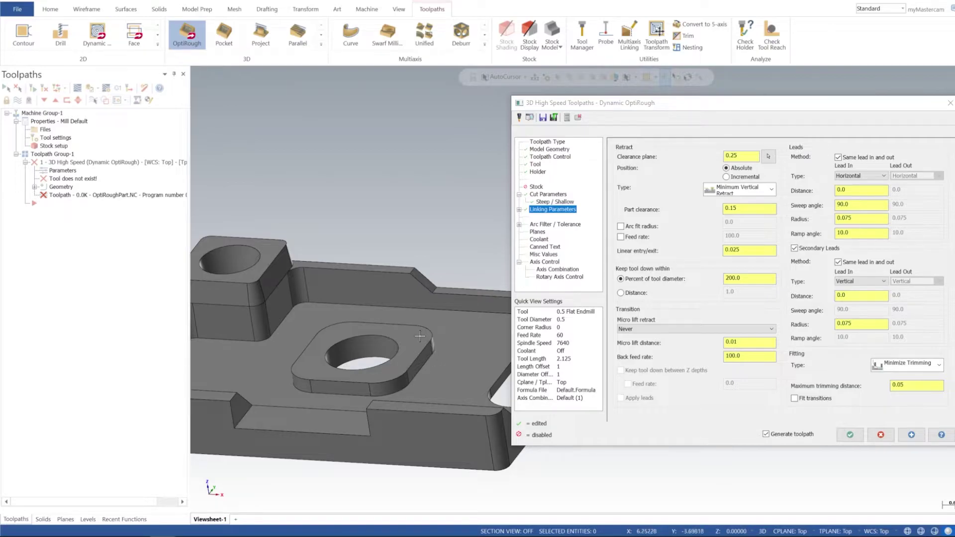
{"action": "mouse_move", "coordinate": [439, 369]}
{"action": "middle_mouse_down"}
{"action": "mouse_move", "coordinate": [434, 388]}
{"action": "mouse_move", "coordinate": [450, 368]}
{"action": "mouse_move", "coordinate": [445, 376]}
{"action": "middle_mouse_up"}
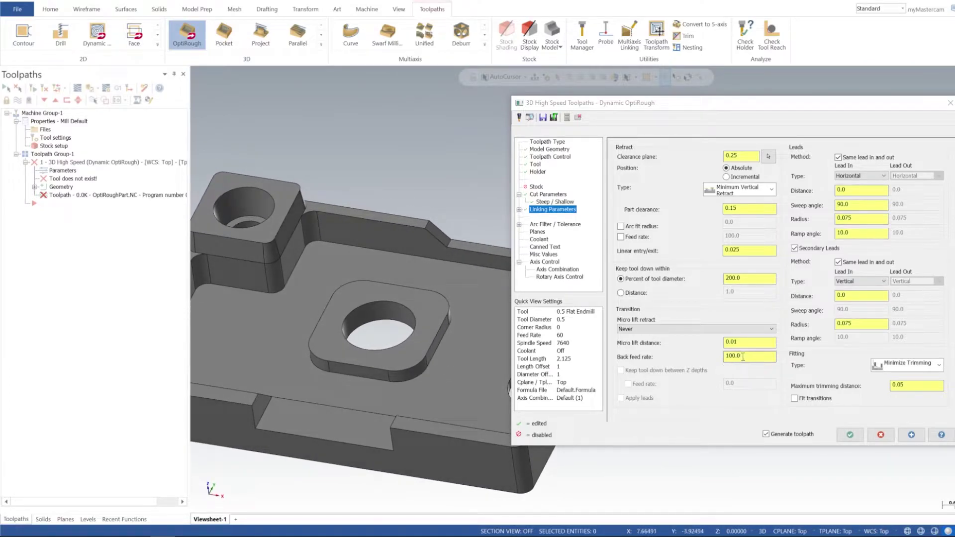
{"action": "left_click_drag", "start_coordinate": [743, 356], "coordinate": [680, 357]}
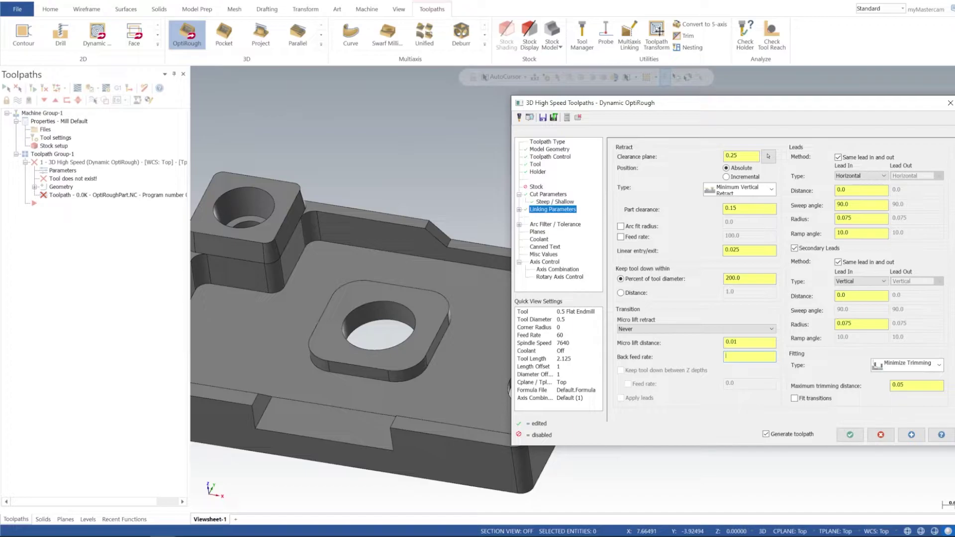
{"action": "key", "text": "Return"}
{"action": "left_click", "coordinate": [749, 359]}
Set the fitting type of the leads to Machine Entire Pass.
{"action": "left_click_drag", "start_coordinate": [861, 105], "coordinate": [794, 100]}
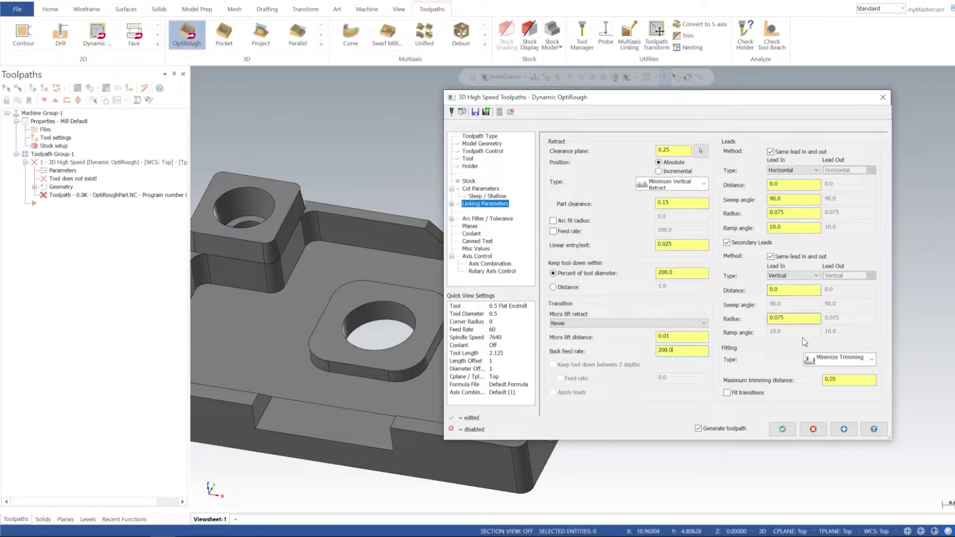
{"action": "left_click", "coordinate": [840, 359]}
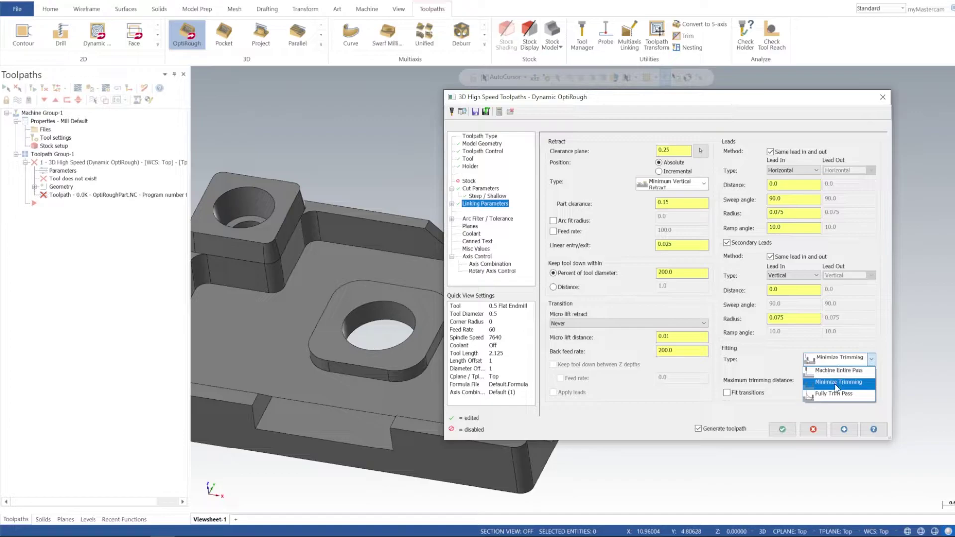
{"action": "left_click", "coordinate": [835, 377]}
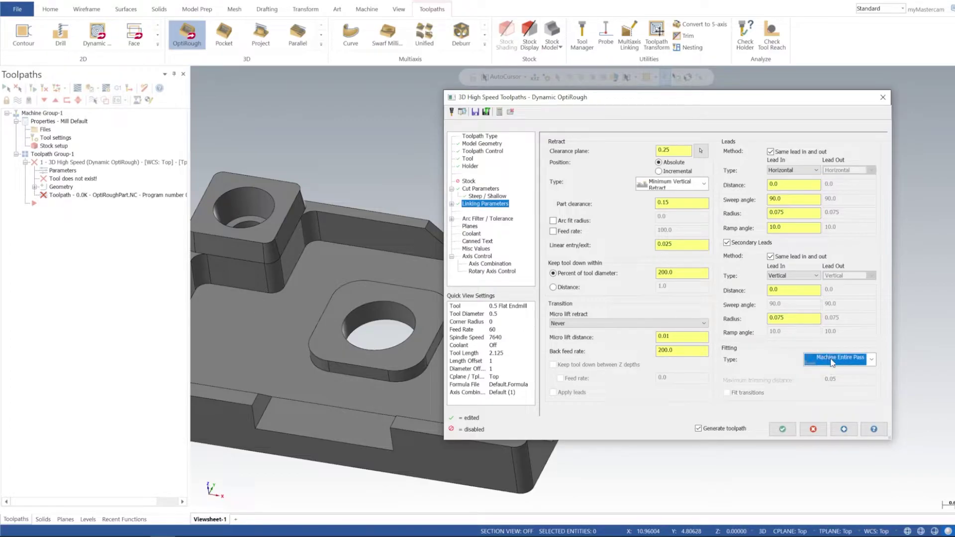
{"action": "left_click_drag", "start_coordinate": [594, 102], "coordinate": [628, 113]}
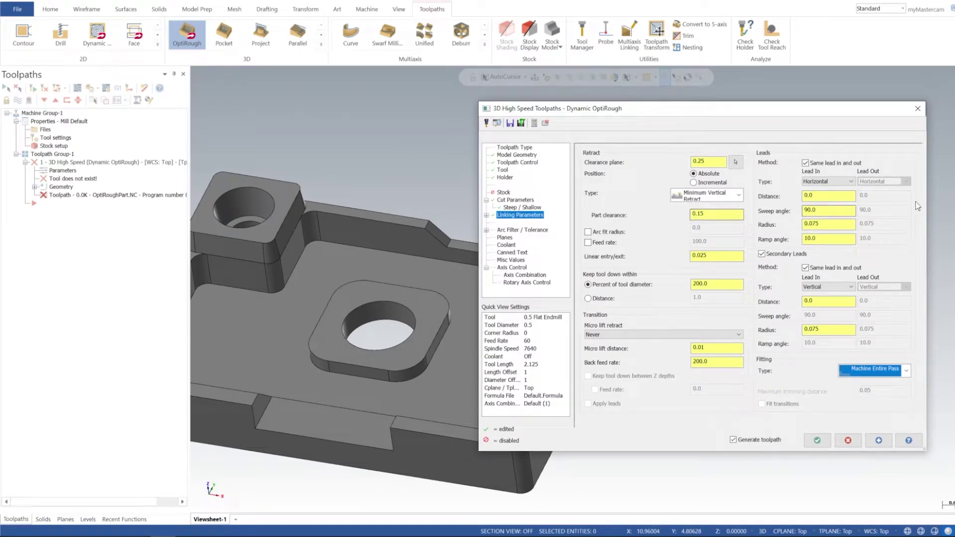
Enable stepups at 10% of the tool diameter (0.05) in the cut parameters.
{"action": "left_click", "coordinate": [516, 201]}
{"action": "left_click", "coordinate": [518, 207]}
{"action": "left_click", "coordinate": [517, 201]}
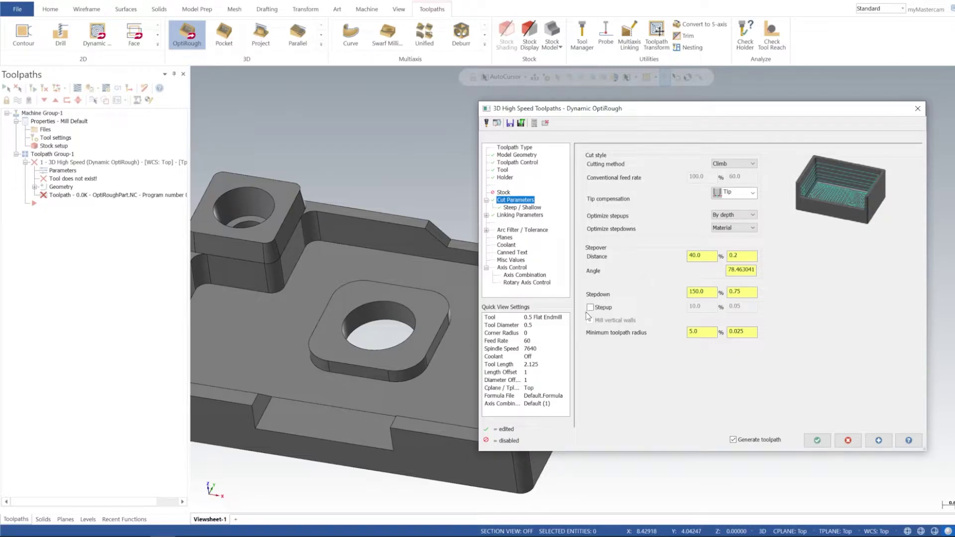
{"action": "left_click_drag", "start_coordinate": [642, 115], "coordinate": [648, 99]}
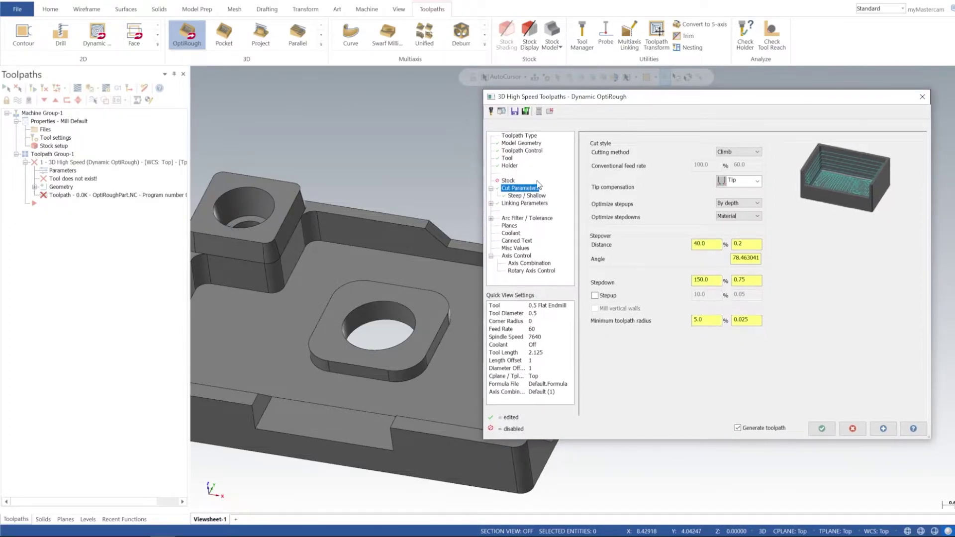
{"action": "left_click", "coordinate": [595, 297]}
Examine the part's sloped walls, pocket and bosses from several sides with regard to stepups and the minimum toolpath radius.
{"action": "scroll", "coordinate": [383, 269], "scroll_direction": "down", "scroll_amount": 4}
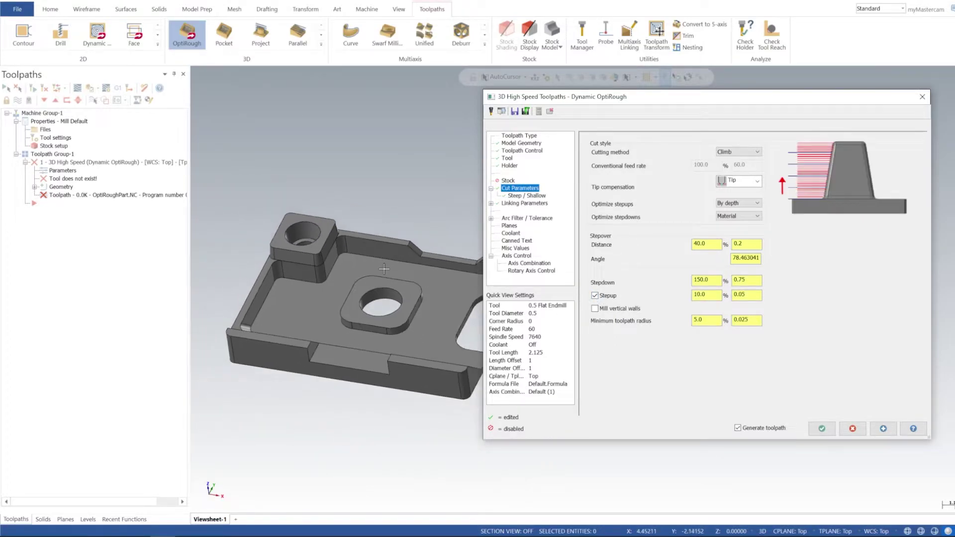
{"action": "scroll", "coordinate": [383, 269], "scroll_direction": "up", "scroll_amount": 5}
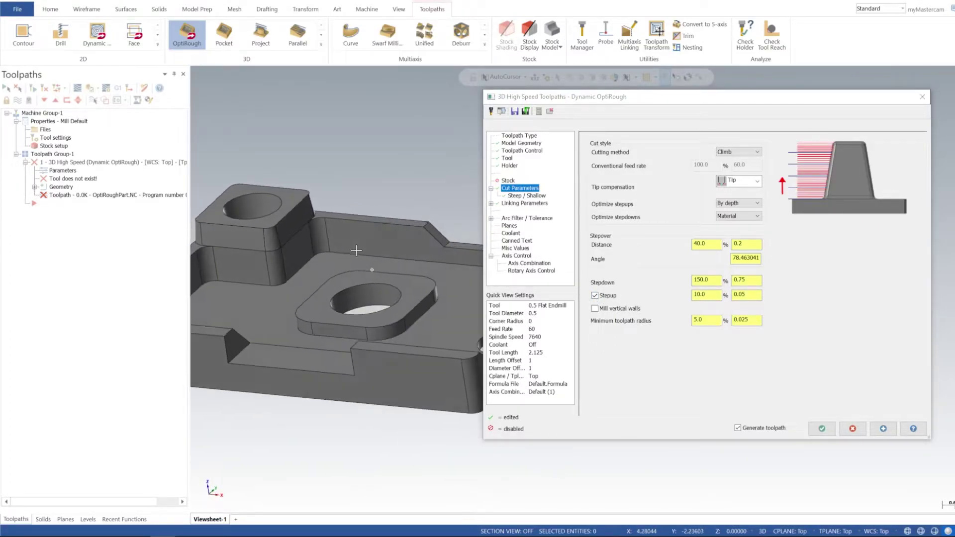
{"action": "mouse_move", "coordinate": [357, 251]}
{"action": "middle_mouse_down"}
{"action": "mouse_move", "coordinate": [288, 295]}
{"action": "mouse_move", "coordinate": [367, 229]}
{"action": "mouse_move", "coordinate": [399, 254]}
{"action": "mouse_move", "coordinate": [357, 270]}
{"action": "middle_mouse_up"}
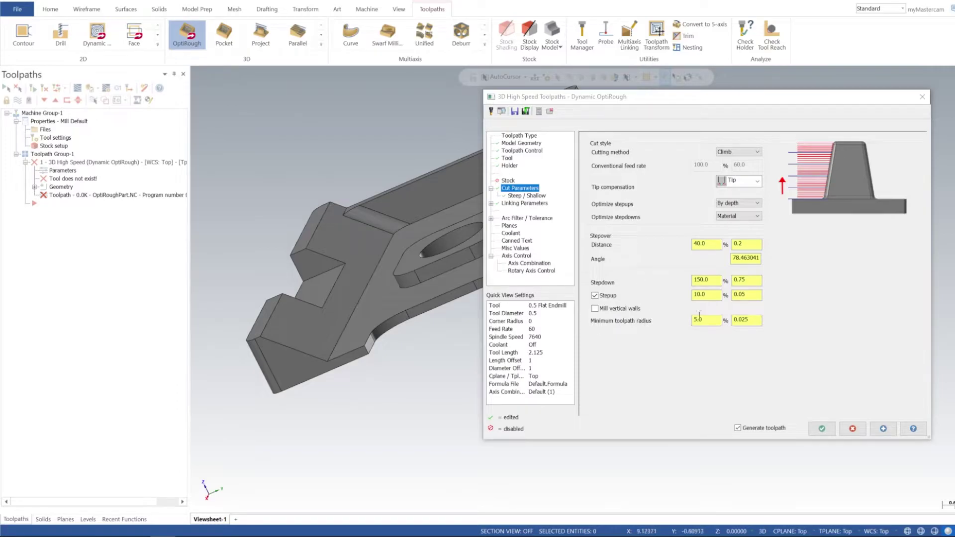
{"action": "left_click", "coordinate": [754, 321]}
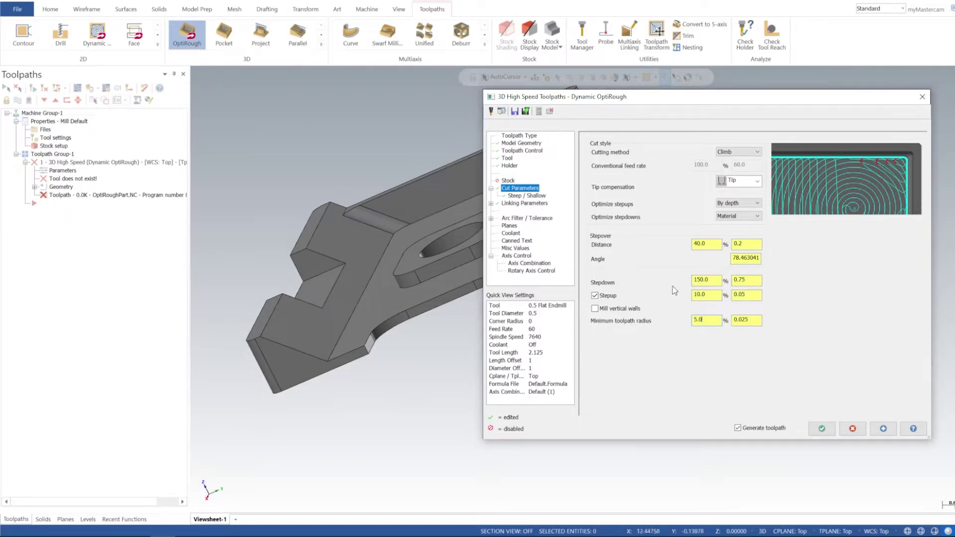
{"action": "middle_click_drag", "start_coordinate": [387, 269], "coordinate": [466, 278], "text": "shift"}
{"action": "middle_click_drag", "start_coordinate": [369, 248], "coordinate": [368, 337], "text": "shift"}
{"action": "scroll", "coordinate": [374, 287], "scroll_direction": "down", "scroll_amount": 3}
{"action": "scroll", "coordinate": [374, 288], "scroll_direction": "up", "scroll_amount": 1}
{"action": "scroll", "coordinate": [402, 283], "scroll_direction": "down", "scroll_amount": 2}
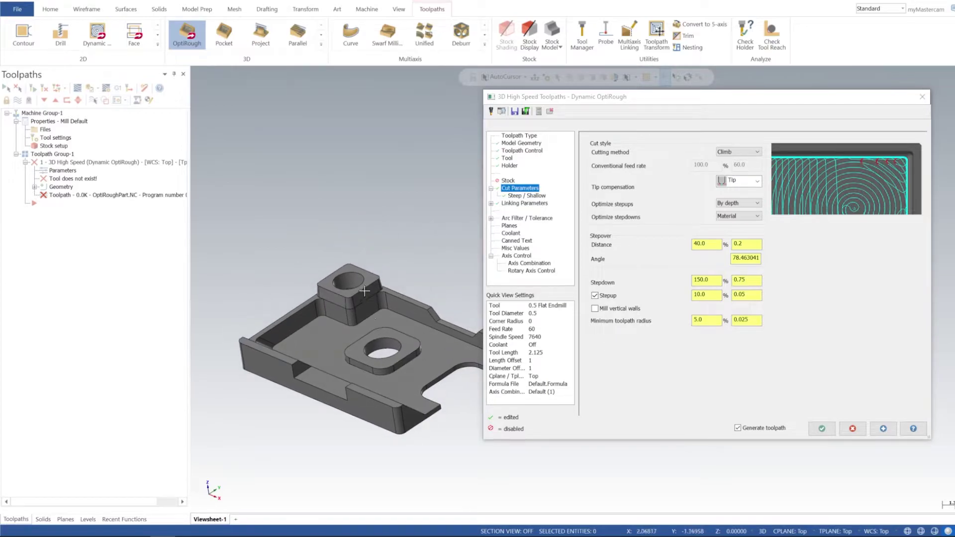
{"action": "scroll", "coordinate": [364, 289], "scroll_direction": "up", "scroll_amount": 4}
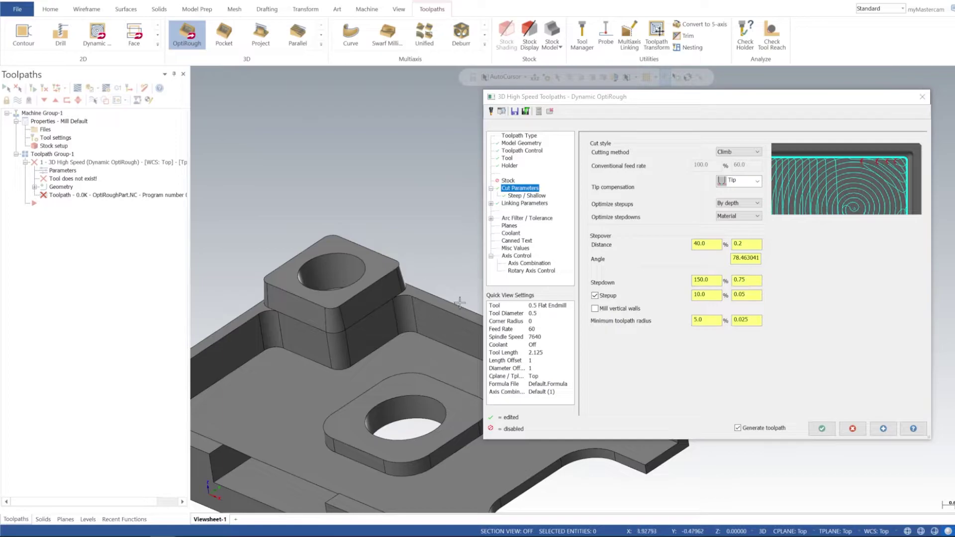
Generate the Dynamic OptiRough toolpath with the configured parameters and accept the operation.
{"action": "left_click", "coordinate": [884, 429]}
{"action": "left_click", "coordinate": [822, 429]}
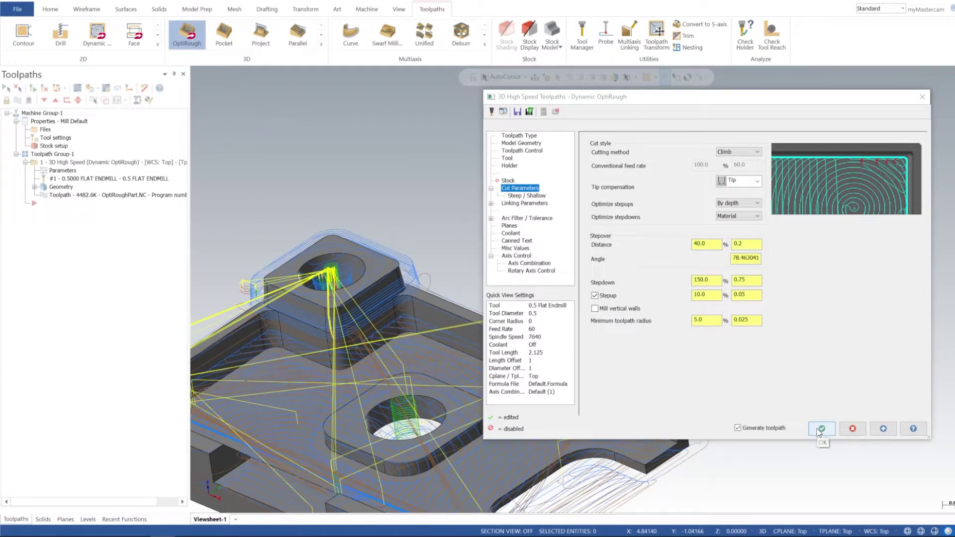
{"action": "left_click", "coordinate": [822, 429]}
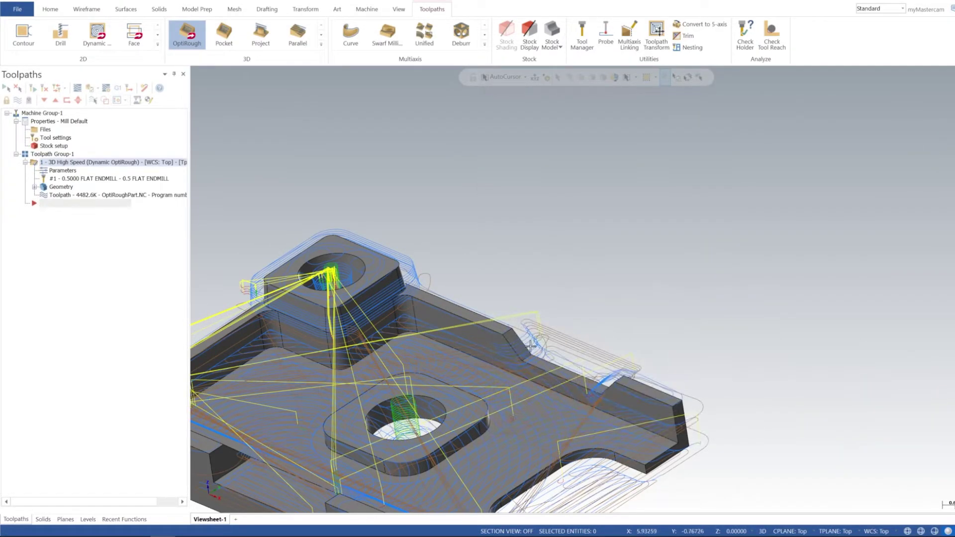
Examine the generated toolpath around the whole part, including the retract moves and the cuts at the corner boss, pocket and open edges.
{"action": "middle_click_drag", "start_coordinate": [816, 426], "coordinate": [640, 329]}
{"action": "scroll", "coordinate": [677, 335], "scroll_direction": "down", "scroll_amount": 3}
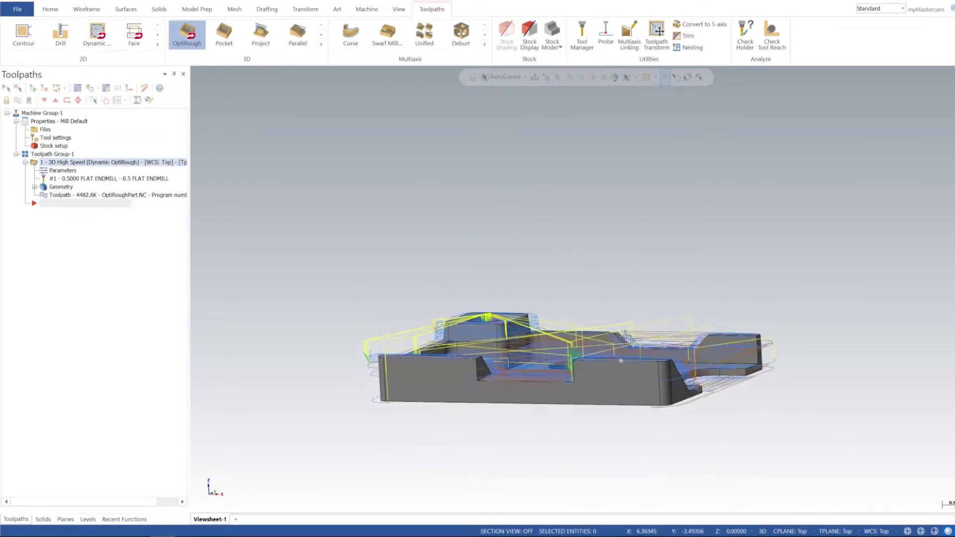
{"action": "middle_click_drag", "start_coordinate": [626, 350], "coordinate": [626, 318]}
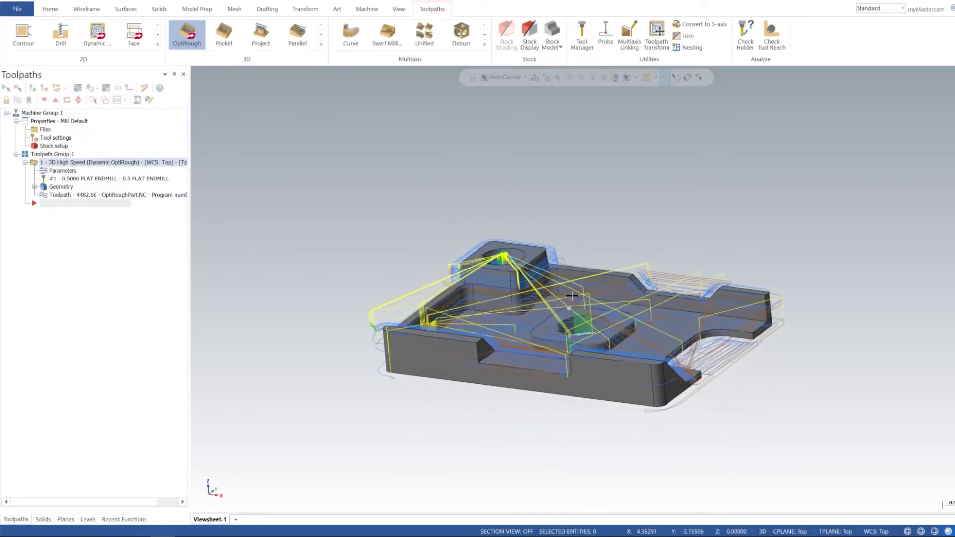
{"action": "middle_click_drag", "start_coordinate": [571, 329], "coordinate": [575, 288]}
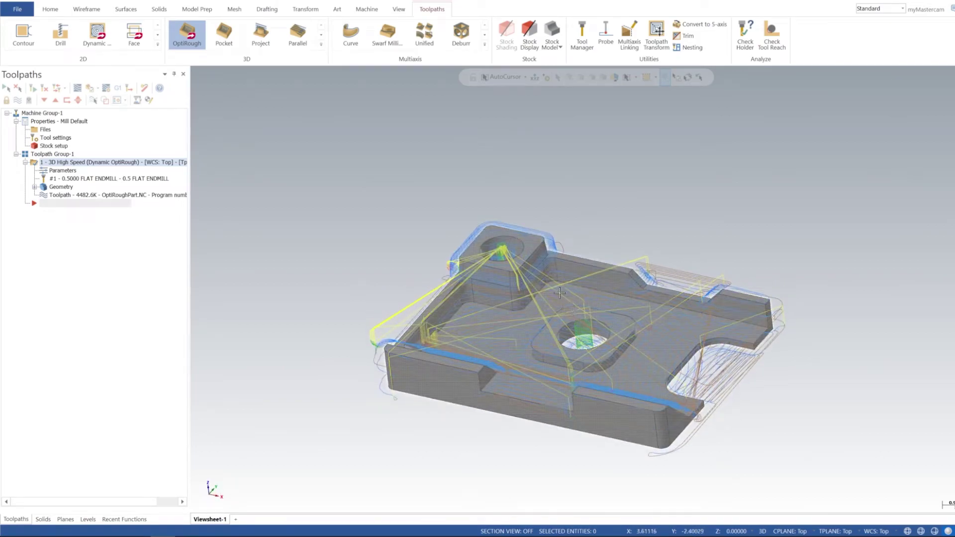
{"action": "scroll", "coordinate": [576, 312], "scroll_direction": "up", "scroll_amount": 3}
{"action": "middle_click_drag", "start_coordinate": [563, 297], "coordinate": [576, 314], "text": "shift"}
{"action": "scroll", "coordinate": [577, 314], "scroll_direction": "up", "scroll_amount": 5}
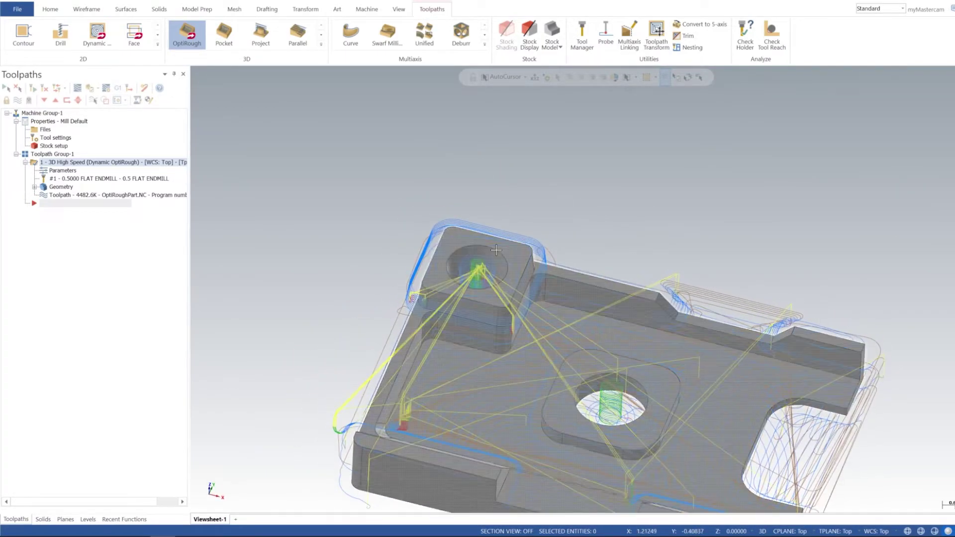
{"action": "middle_click_drag", "start_coordinate": [513, 330], "coordinate": [535, 310]}
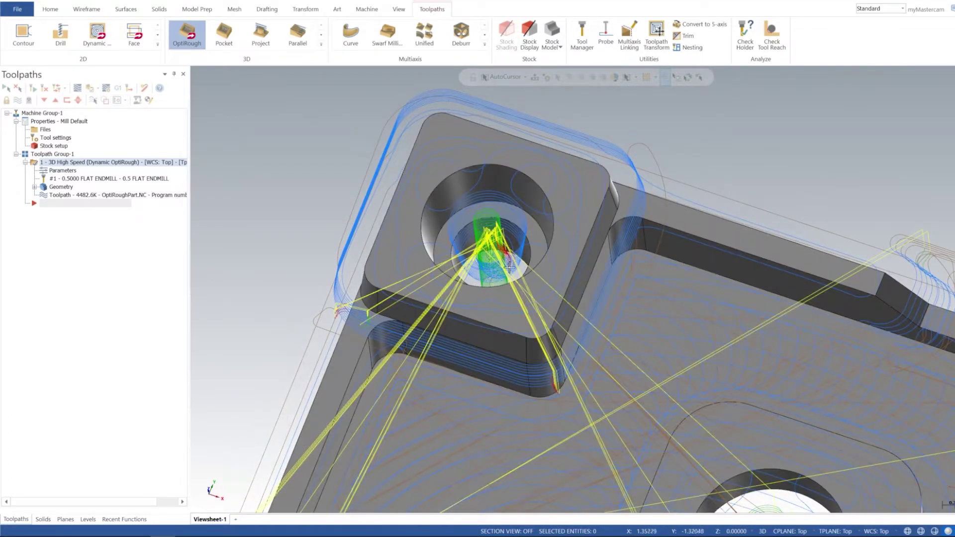
{"action": "middle_click_drag", "start_coordinate": [510, 267], "coordinate": [612, 271]}
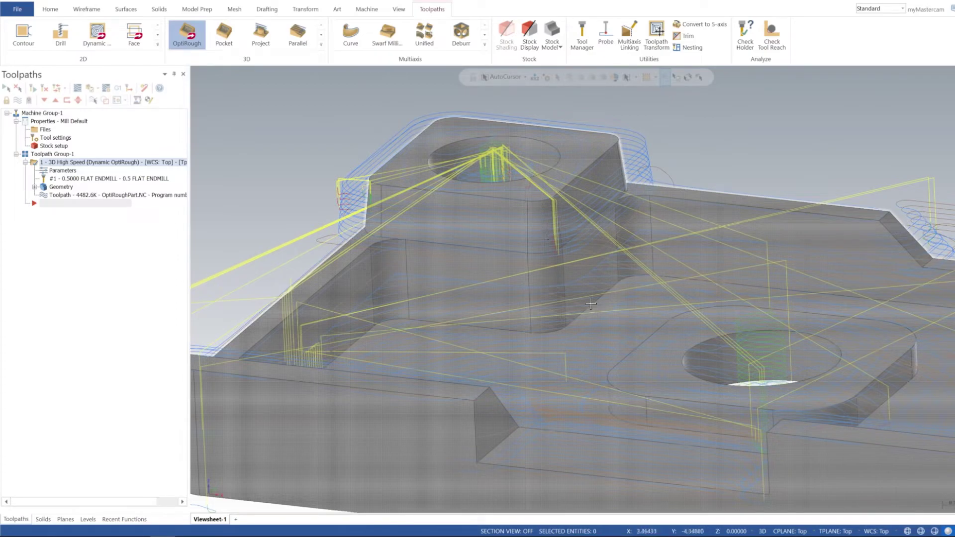
{"action": "scroll", "coordinate": [596, 307], "scroll_direction": "down", "scroll_amount": 6}
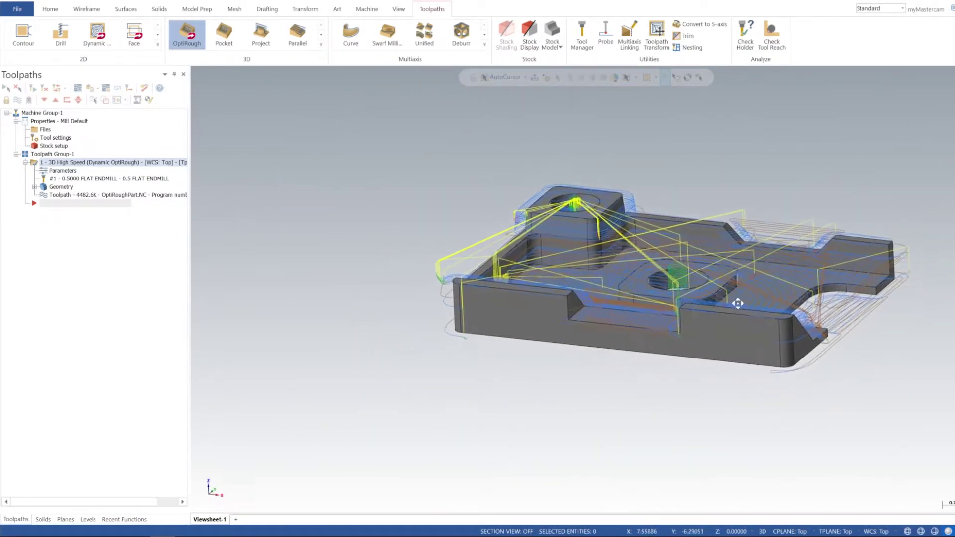
{"action": "middle_click_drag", "start_coordinate": [739, 304], "coordinate": [720, 434]}
{"action": "middle_click_drag", "start_coordinate": [635, 366], "coordinate": [588, 383]}
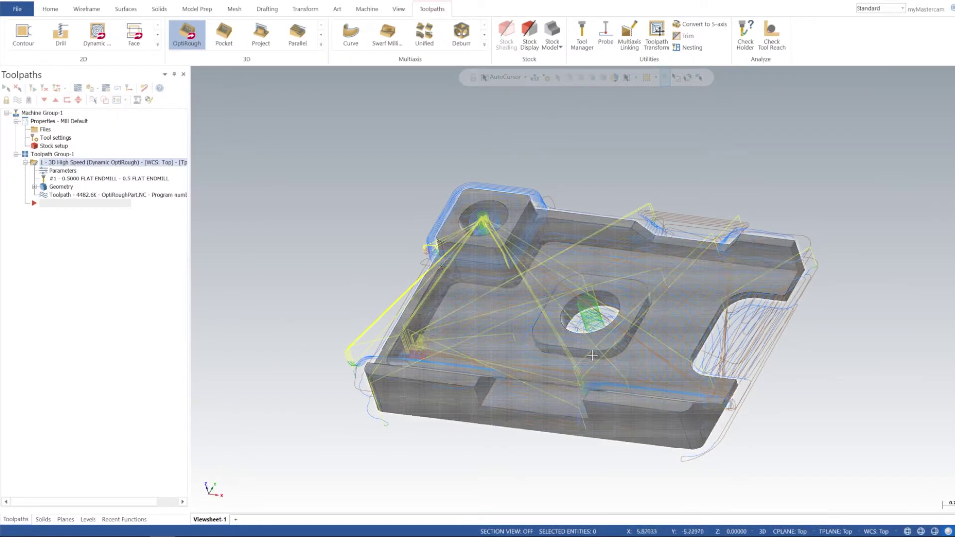
{"action": "mouse_move", "coordinate": [601, 364]}
{"action": "middle_mouse_down"}
{"action": "mouse_move", "coordinate": [604, 351]}
{"action": "mouse_move", "coordinate": [569, 308]}
{"action": "mouse_move", "coordinate": [556, 322]}
{"action": "middle_mouse_up"}
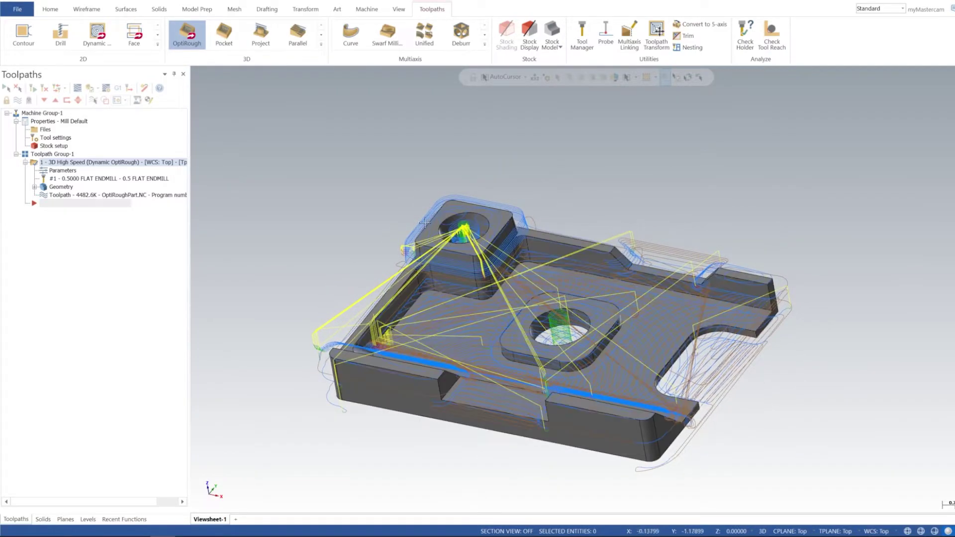
{"action": "middle_click_drag", "start_coordinate": [389, 244], "coordinate": [678, 411]}
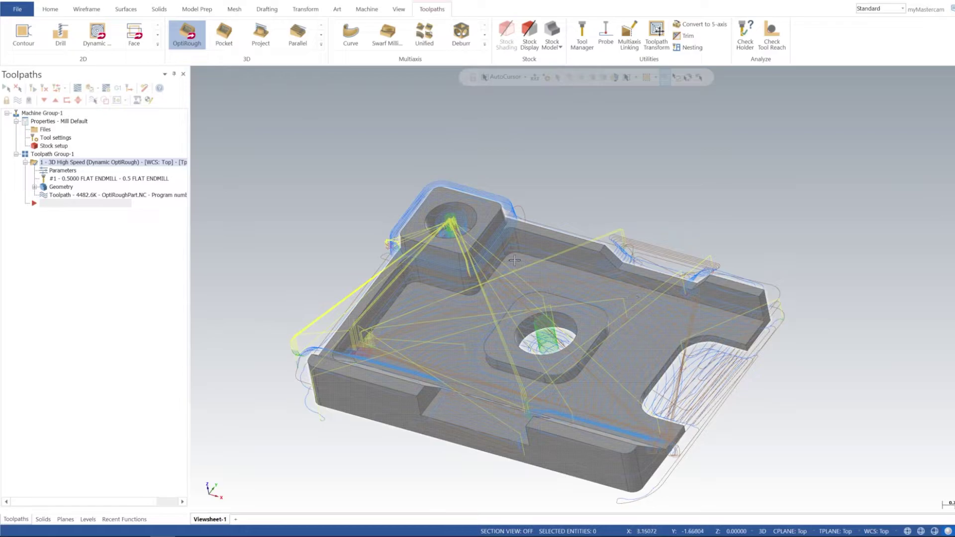
{"action": "middle_click_drag", "start_coordinate": [570, 324], "coordinate": [565, 266]}
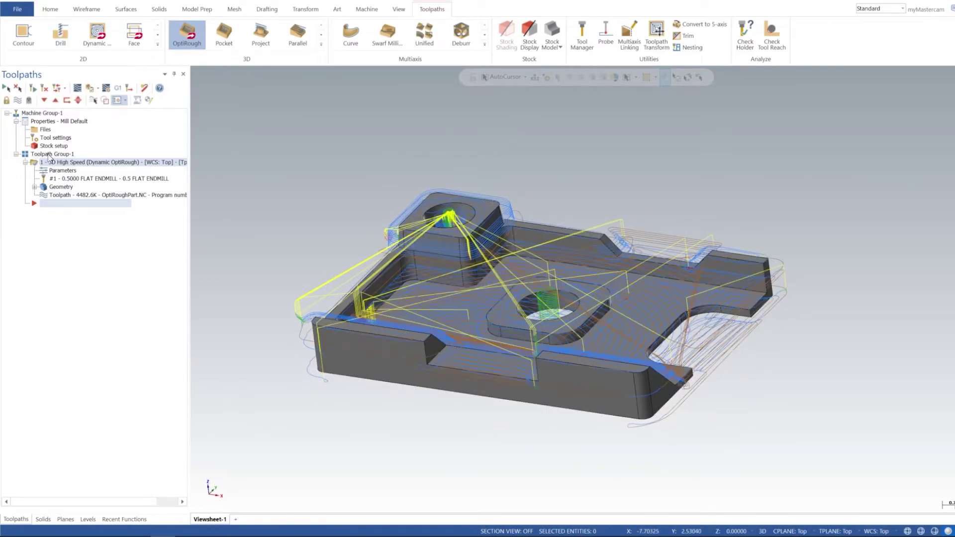
Verify all operations of Toolpath Group-1 in the Mastercam Simulator.
{"action": "left_click", "coordinate": [49, 155]}
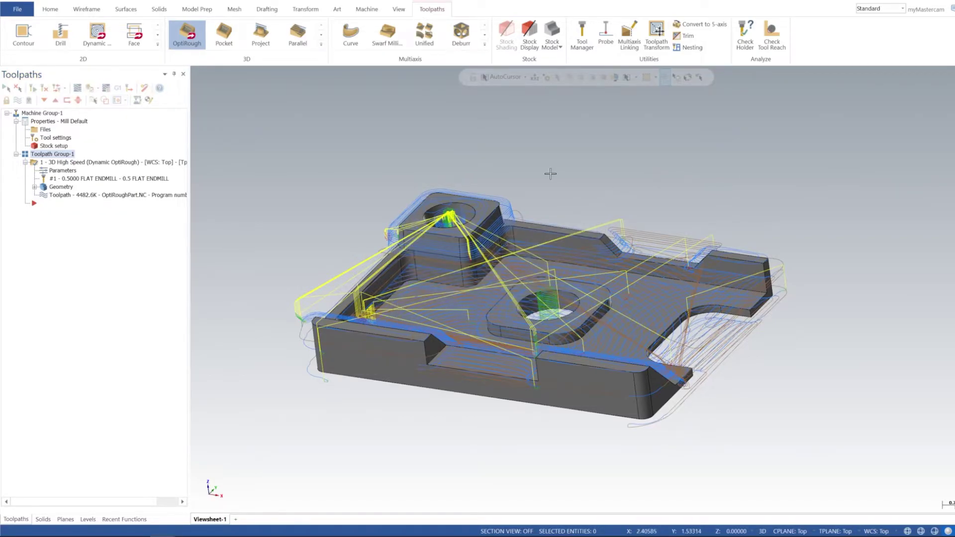
{"action": "scroll", "coordinate": [546, 184], "scroll_direction": "down", "scroll_amount": 2}
{"action": "scroll", "coordinate": [546, 184], "scroll_direction": "up", "scroll_amount": 2}
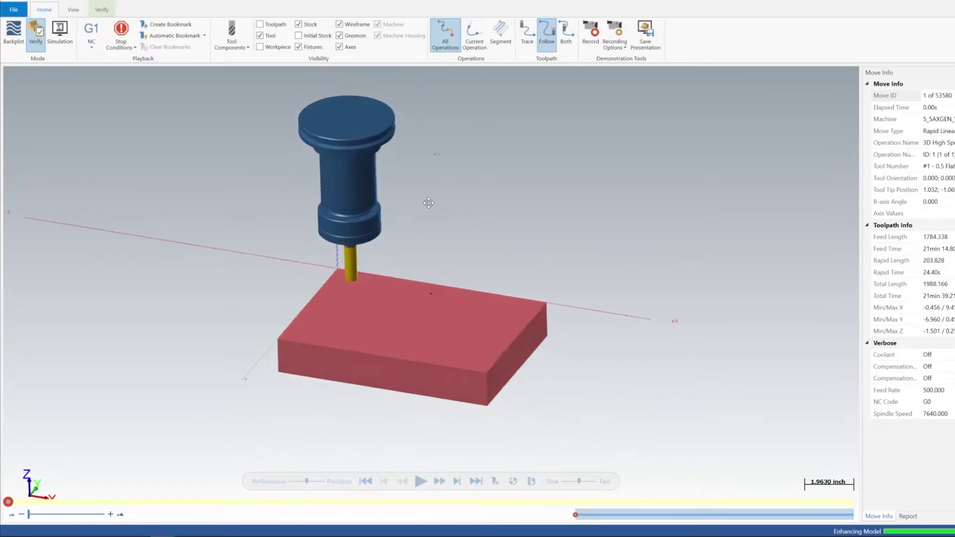
Reduce the simulation speed, shift the material-removal precision towards performance, and frame the stock and tool for playback.
{"action": "middle_click_drag", "start_coordinate": [430, 196], "coordinate": [428, 216]}
{"action": "scroll", "coordinate": [437, 265], "scroll_direction": "up", "scroll_amount": 2}
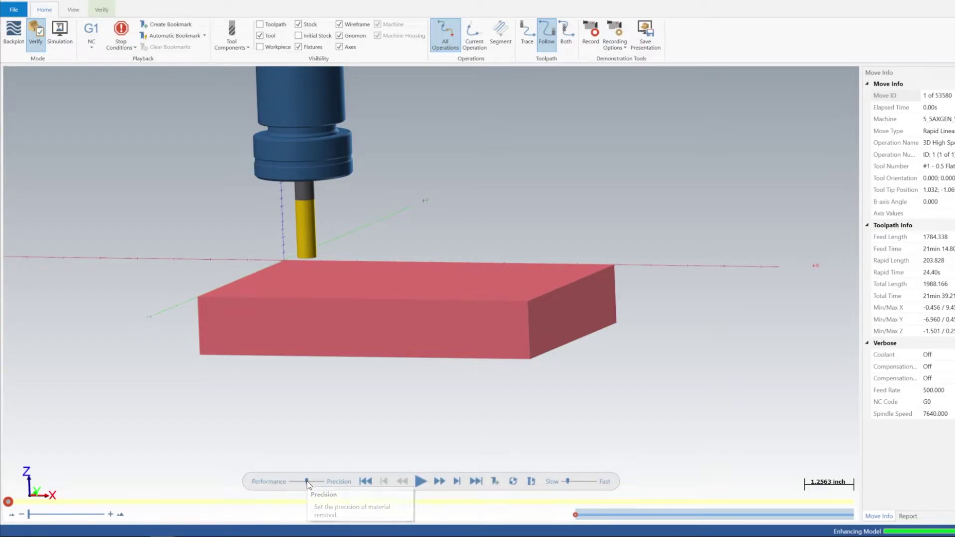
{"action": "middle_click_drag", "start_coordinate": [426, 264], "coordinate": [428, 297]}
{"action": "scroll", "coordinate": [472, 278], "scroll_direction": "up", "scroll_amount": 2}
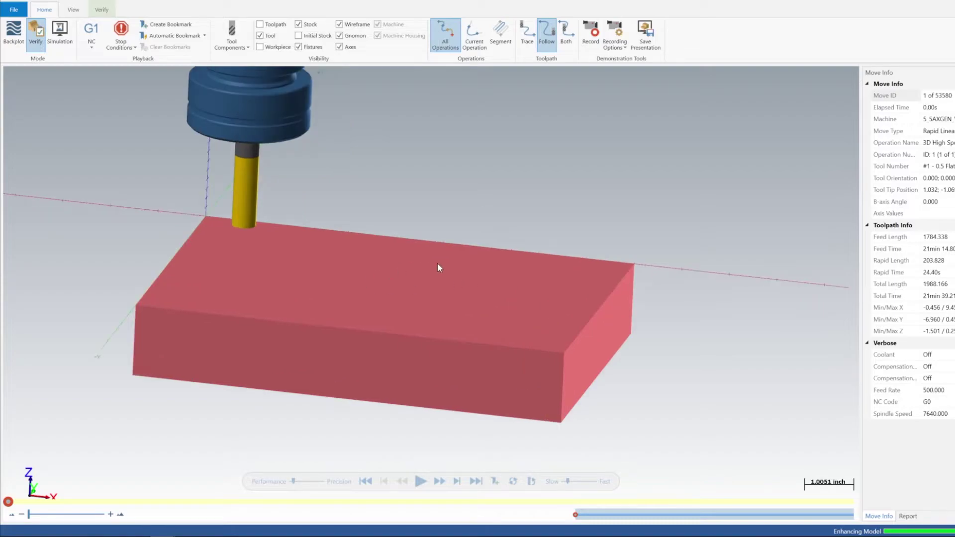
{"action": "scroll", "coordinate": [437, 263], "scroll_direction": "down", "scroll_amount": 3}
{"action": "scroll", "coordinate": [437, 263], "scroll_direction": "up", "scroll_amount": 3}
{"action": "middle_click_drag", "start_coordinate": [418, 261], "coordinate": [399, 273]}
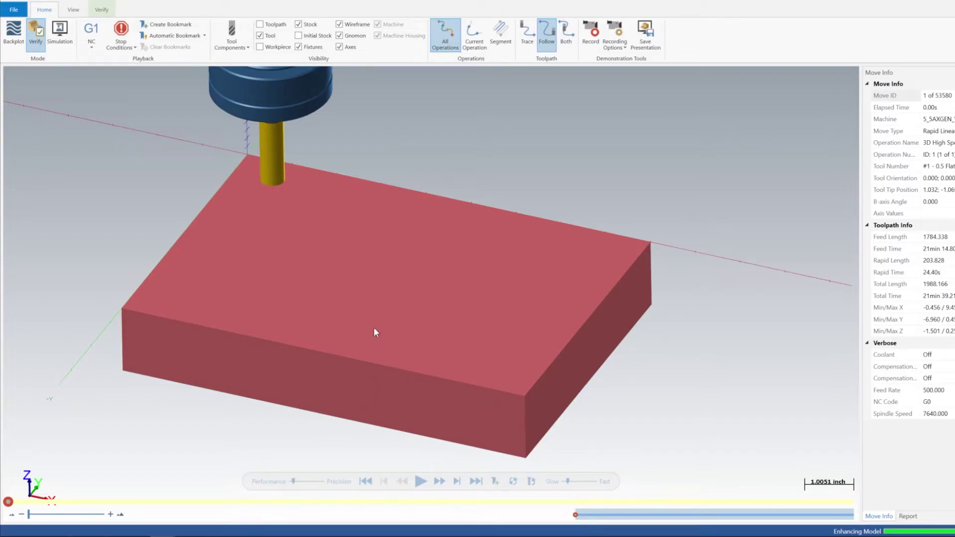
Play the material-removal simulation from an angled view of the stock and slightly increase the playback speed.
{"action": "scroll", "coordinate": [375, 317], "scroll_direction": "down", "scroll_amount": 2}
{"action": "scroll", "coordinate": [374, 311], "scroll_direction": "up", "scroll_amount": 2}
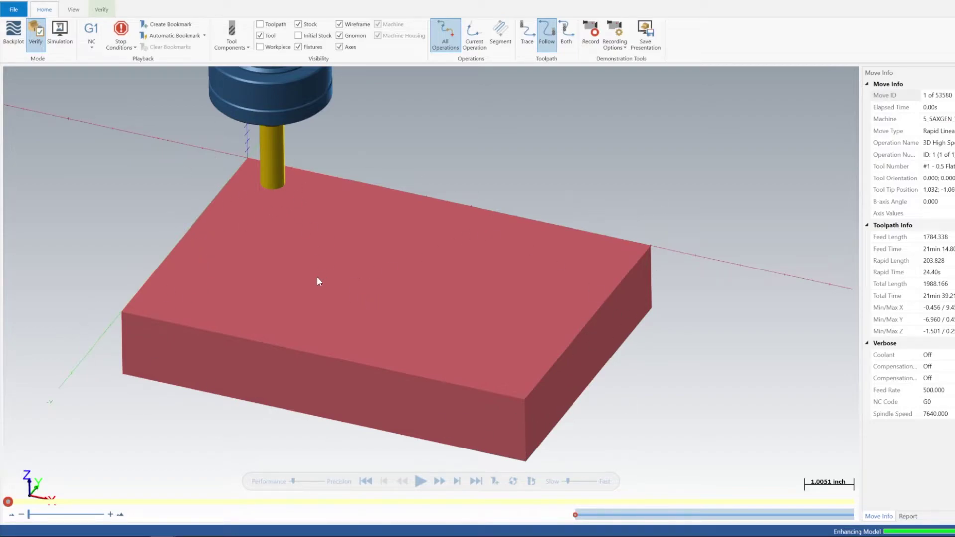
{"action": "middle_click_drag", "start_coordinate": [372, 258], "coordinate": [397, 248]}
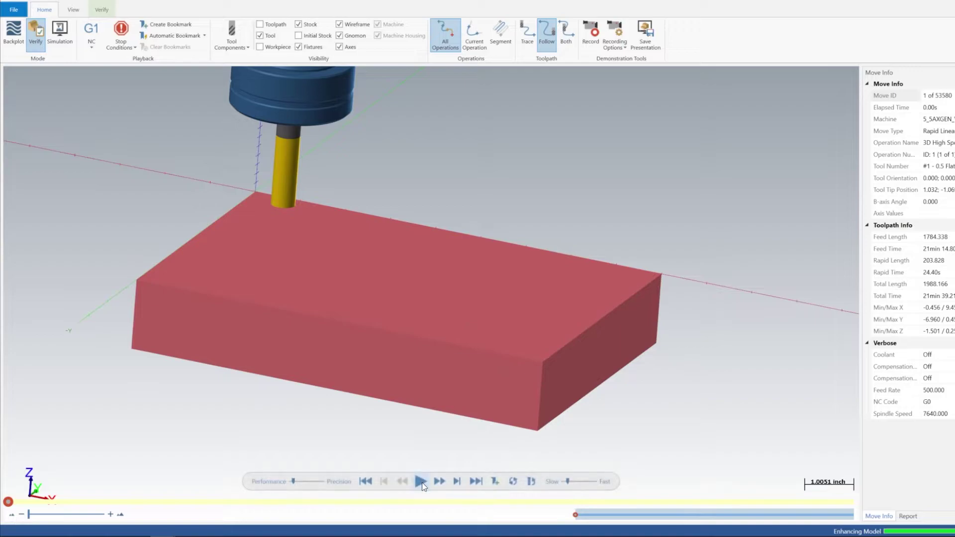
{"action": "middle_click_drag", "start_coordinate": [365, 294], "coordinate": [369, 278]}
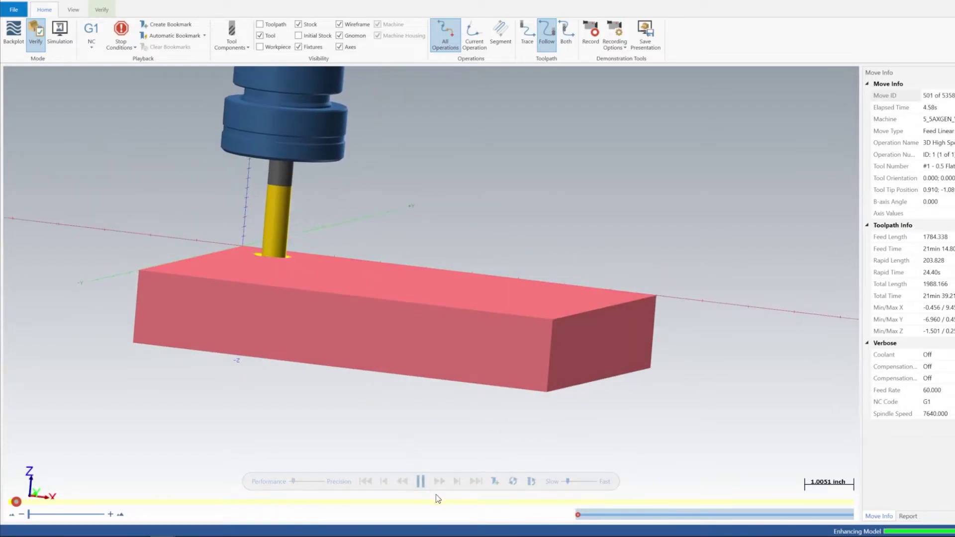
{"action": "middle_click_drag", "start_coordinate": [376, 259], "coordinate": [367, 262]}
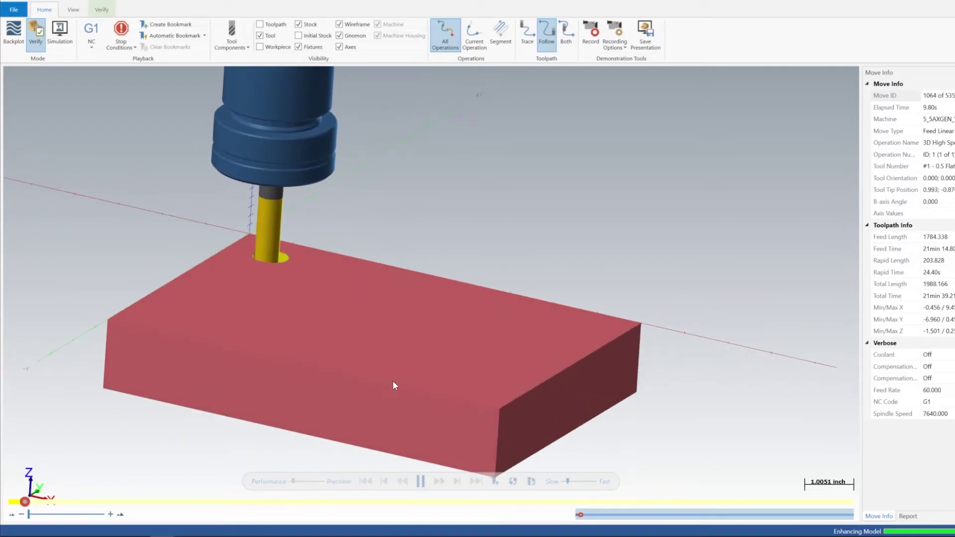
{"action": "left_click_drag", "start_coordinate": [572, 481], "coordinate": [575, 481]}
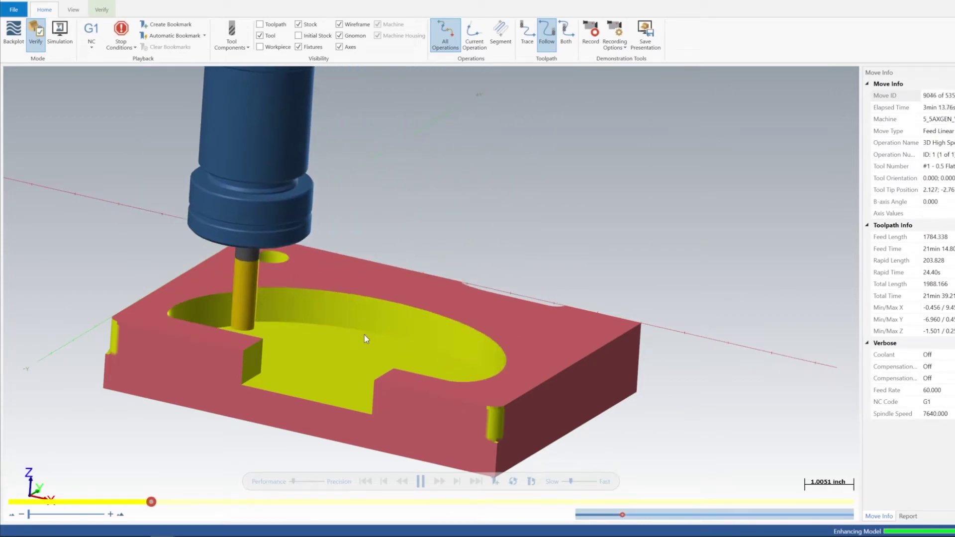
Examine the simulated roughing as it runs, checking the corner boss, floor, and stepped cuts at the side-wall openings.
{"action": "middle_click_drag", "start_coordinate": [377, 334], "coordinate": [408, 323]}
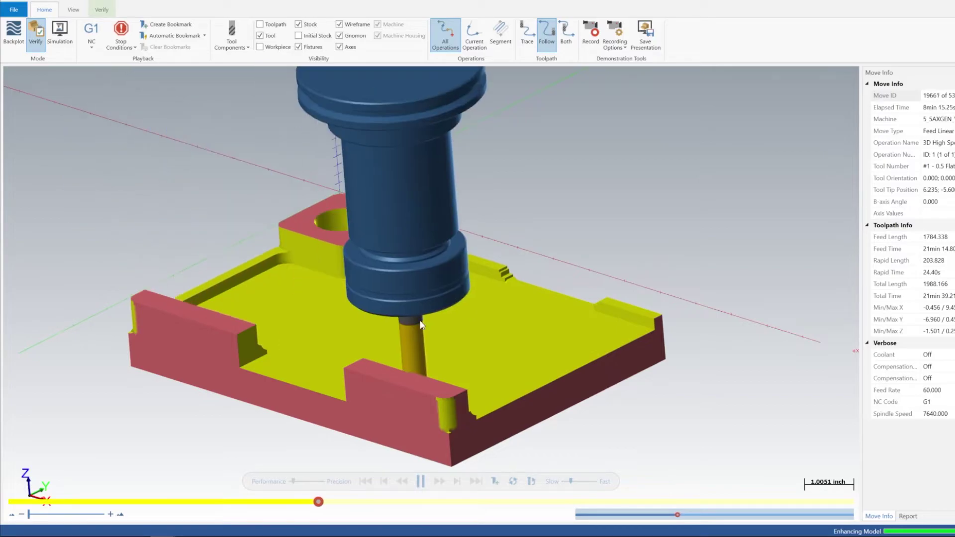
{"action": "middle_click_drag", "start_coordinate": [422, 325], "coordinate": [512, 320]}
{"action": "scroll", "coordinate": [352, 366], "scroll_direction": "up", "scroll_amount": 3}
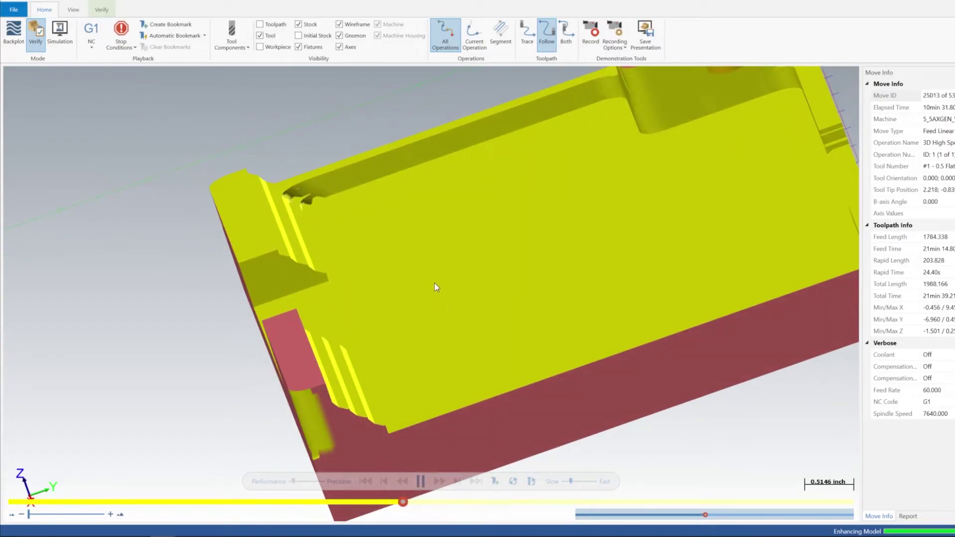
{"action": "middle_click_drag", "start_coordinate": [434, 280], "coordinate": [424, 256]}
{"action": "scroll", "coordinate": [437, 288], "scroll_direction": "down", "scroll_amount": 2}
{"action": "middle_click_drag", "start_coordinate": [442, 290], "coordinate": [460, 285]}
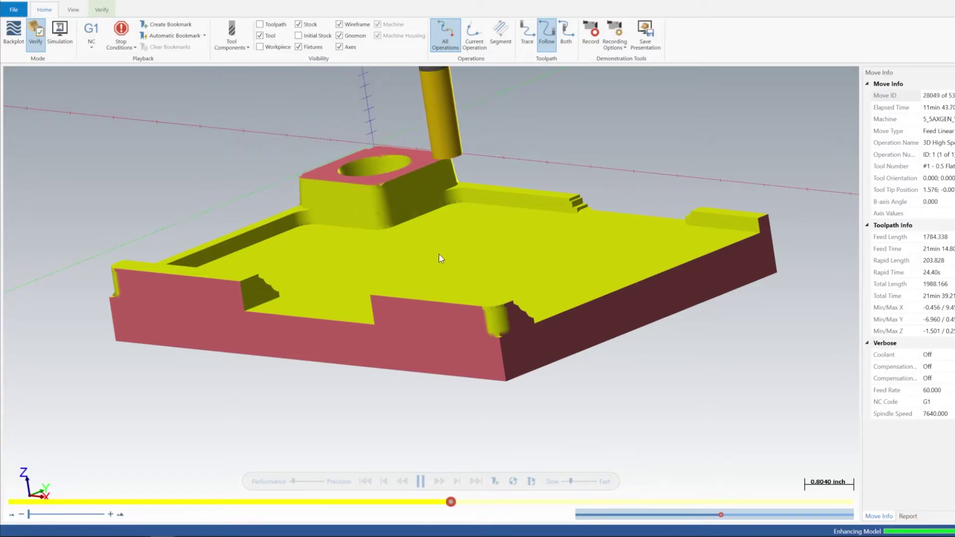
{"action": "middle_click_drag", "start_coordinate": [435, 256], "coordinate": [428, 267]}
{"action": "middle_click_drag", "start_coordinate": [332, 312], "coordinate": [472, 334]}
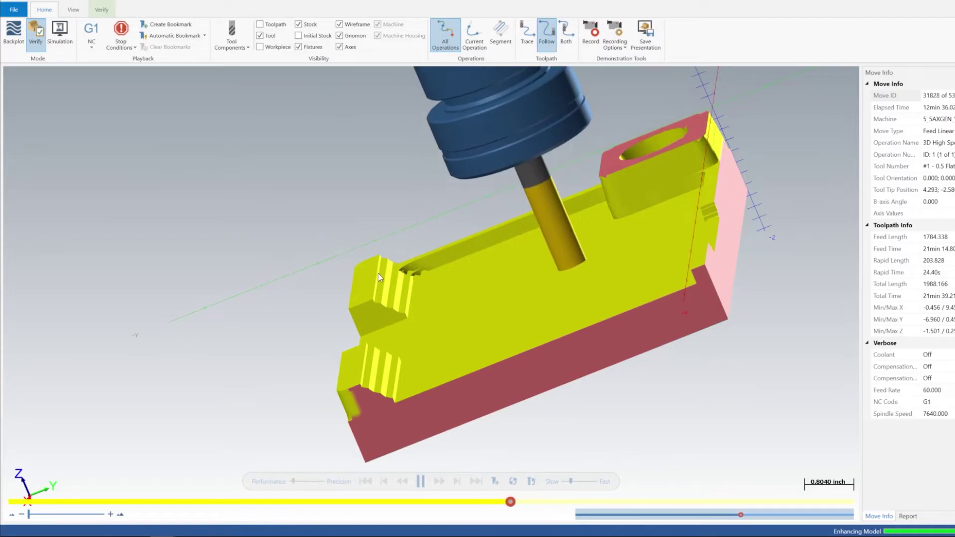
{"action": "middle_click_drag", "start_coordinate": [421, 315], "coordinate": [455, 323]}
{"action": "scroll", "coordinate": [455, 323], "scroll_direction": "down", "scroll_amount": 1}
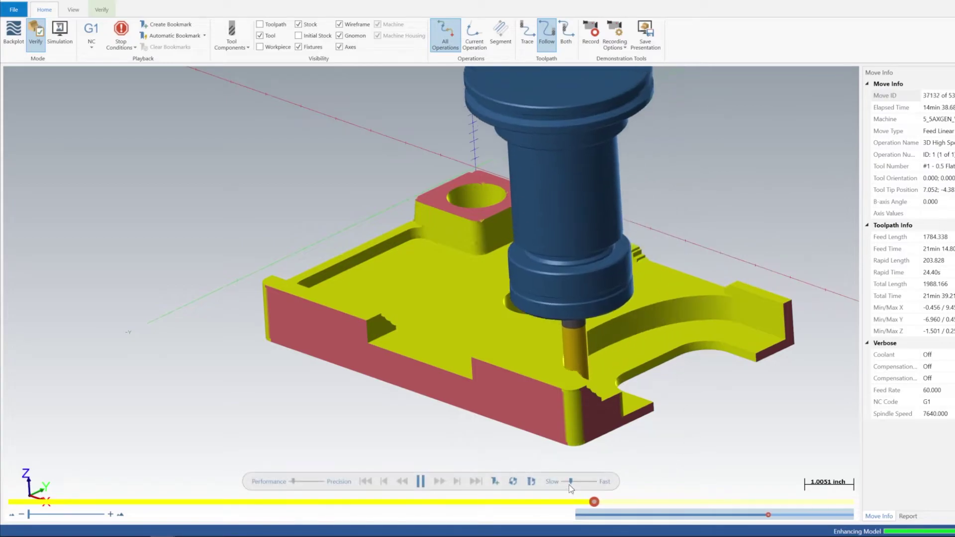
Run the simulation faster to its end and examine the finely stepped slopes and walls of the roughed part.
{"action": "left_click_drag", "start_coordinate": [570, 482], "coordinate": [573, 482]}
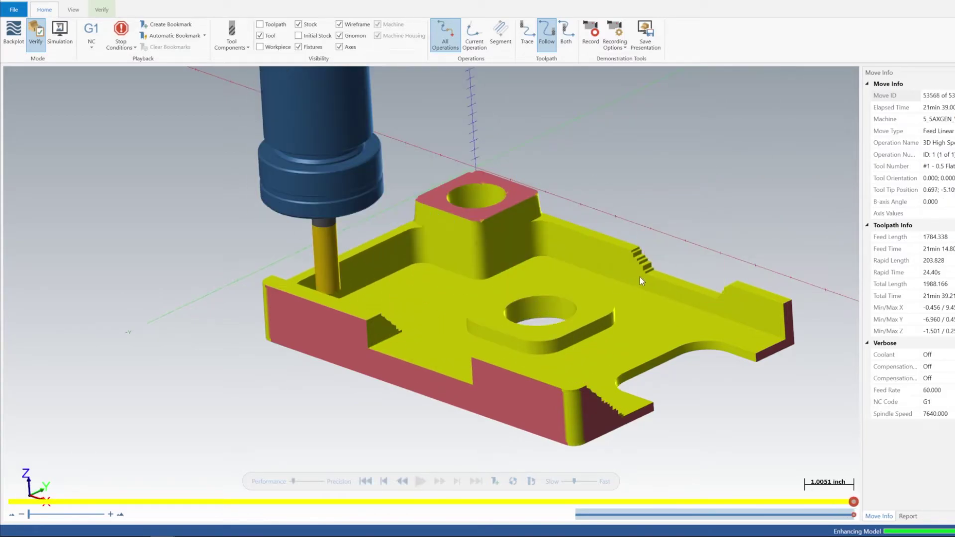
{"action": "middle_click_drag", "start_coordinate": [626, 285], "coordinate": [631, 306]}
{"action": "scroll", "coordinate": [650, 262], "scroll_direction": "down", "scroll_amount": 5}
{"action": "scroll", "coordinate": [652, 271], "scroll_direction": "up", "scroll_amount": 6}
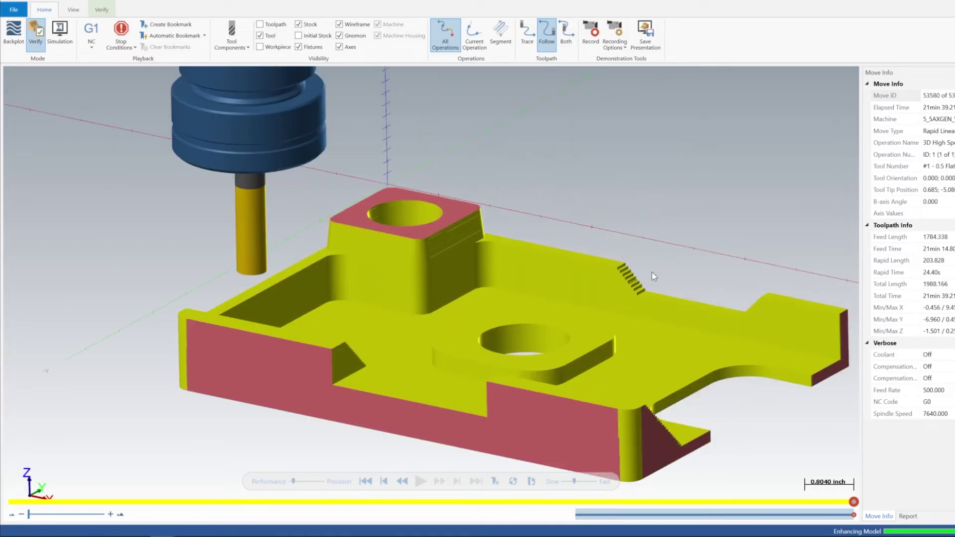
{"action": "scroll", "coordinate": [634, 285], "scroll_direction": "up", "scroll_amount": 4}
{"action": "scroll", "coordinate": [602, 292], "scroll_direction": "down", "scroll_amount": 3}
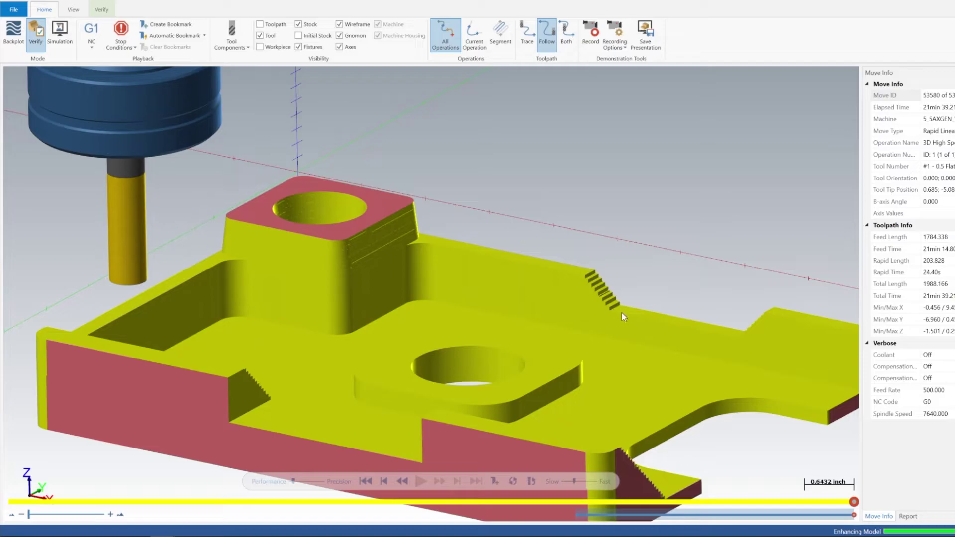
{"action": "middle_click_drag", "start_coordinate": [682, 300], "coordinate": [768, 278]}
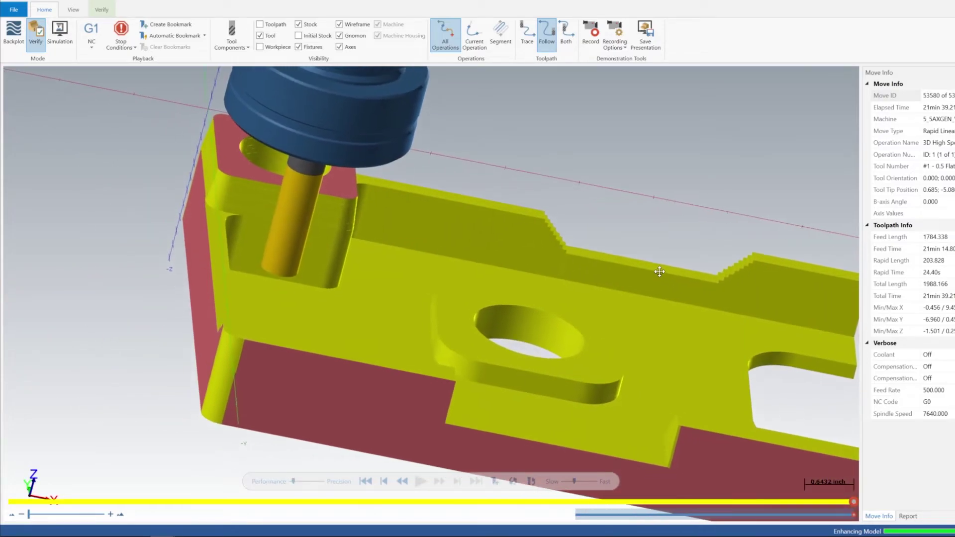
{"action": "middle_click_drag", "start_coordinate": [679, 311], "coordinate": [601, 254]}
{"action": "scroll", "coordinate": [646, 289], "scroll_direction": "down", "scroll_amount": 2}
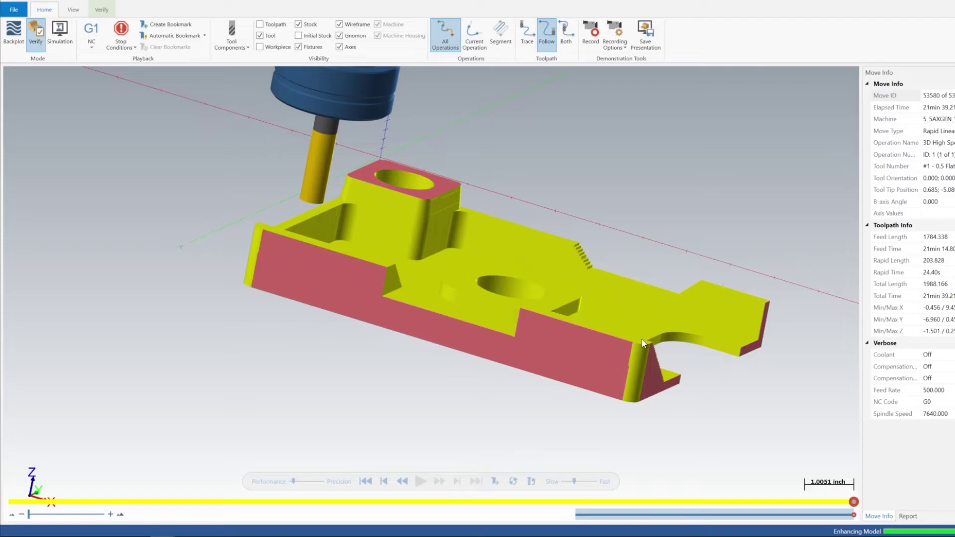
{"action": "middle_click_drag", "start_coordinate": [642, 342], "coordinate": [603, 323]}
{"action": "middle_click_drag", "start_coordinate": [596, 282], "coordinate": [537, 326]}
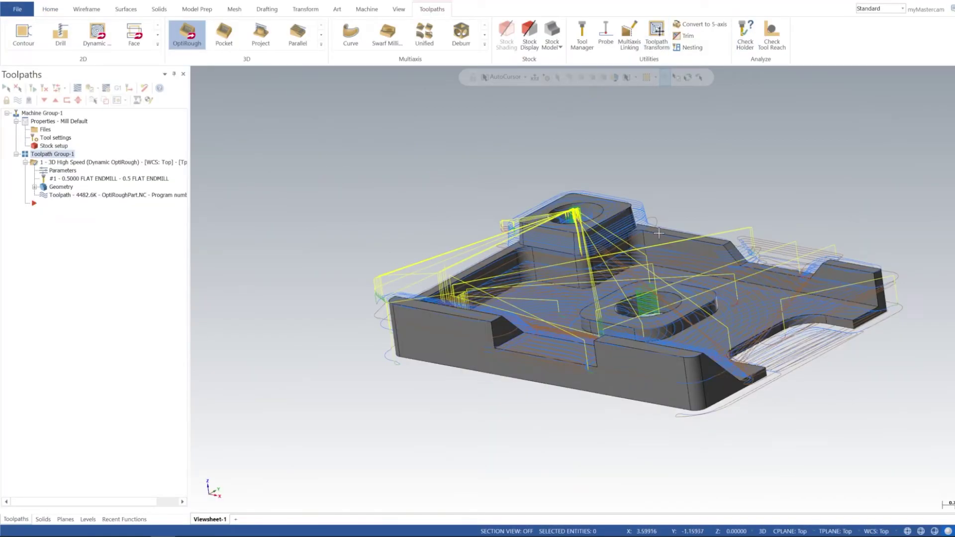
{"action": "middle_click_drag", "start_coordinate": [528, 215], "coordinate": [633, 270]}
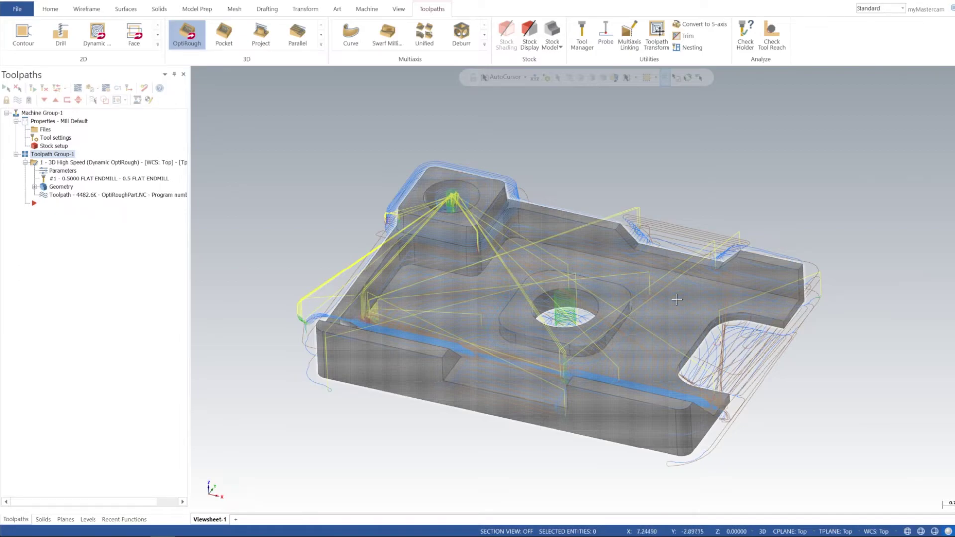
{"action": "middle_click_drag", "start_coordinate": [676, 299], "coordinate": [634, 249]}
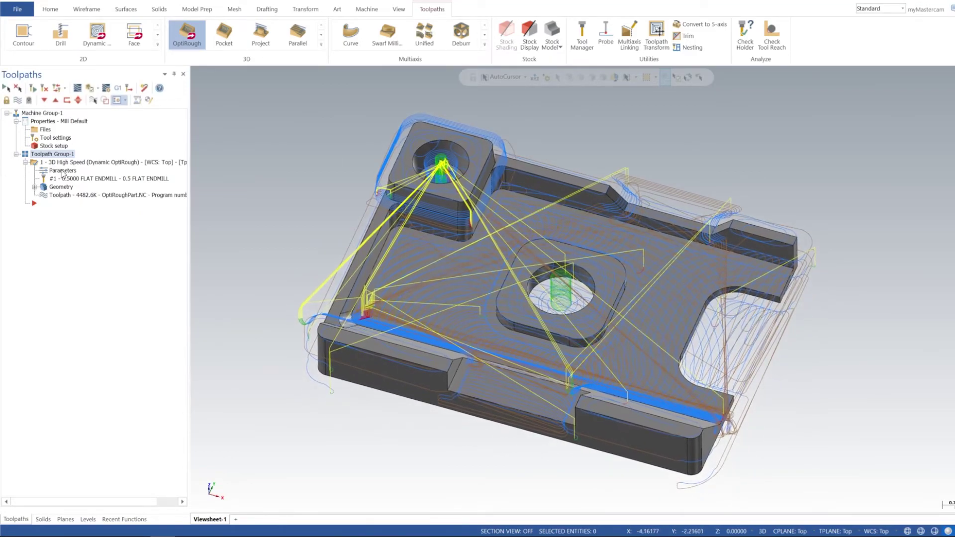
{"action": "left_click", "coordinate": [63, 170]}
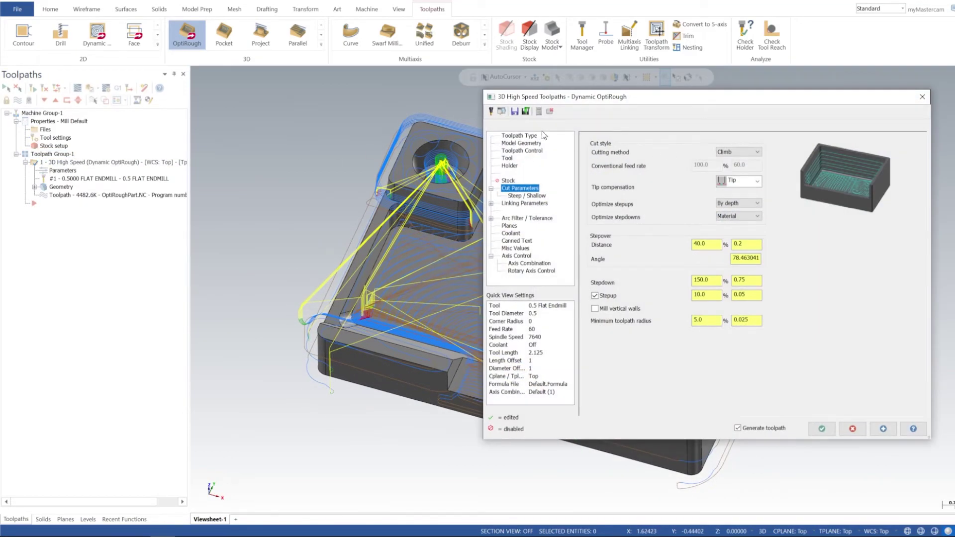
{"action": "left_click", "coordinate": [922, 96]}
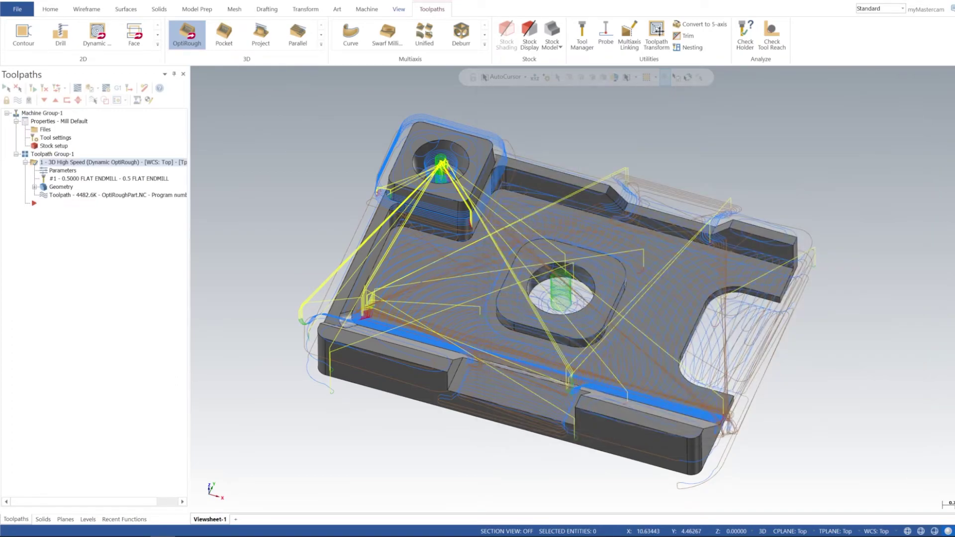
Sketch a wireframe rectangle about 6.0 wide by 8.1 high in the Top view, enclosing the part's open-notch half.
{"action": "left_click", "coordinate": [92, 12]}
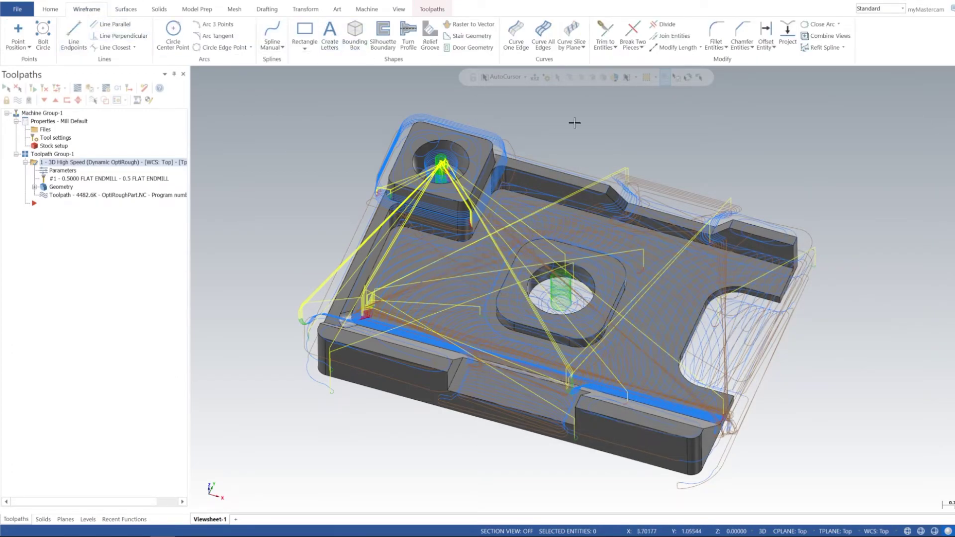
{"action": "right_click", "coordinate": [679, 144]}
{"action": "left_click", "coordinate": [708, 176]}
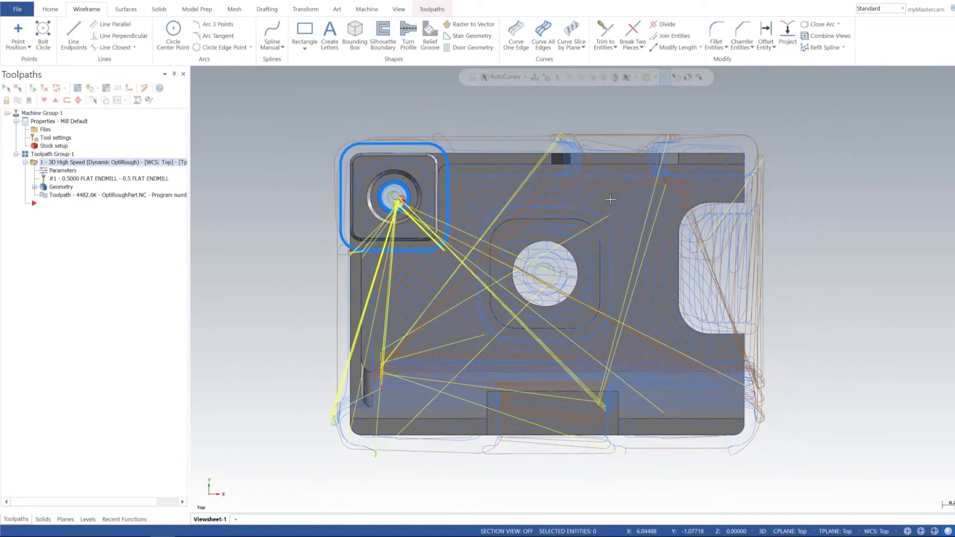
{"action": "left_click", "coordinate": [305, 31]}
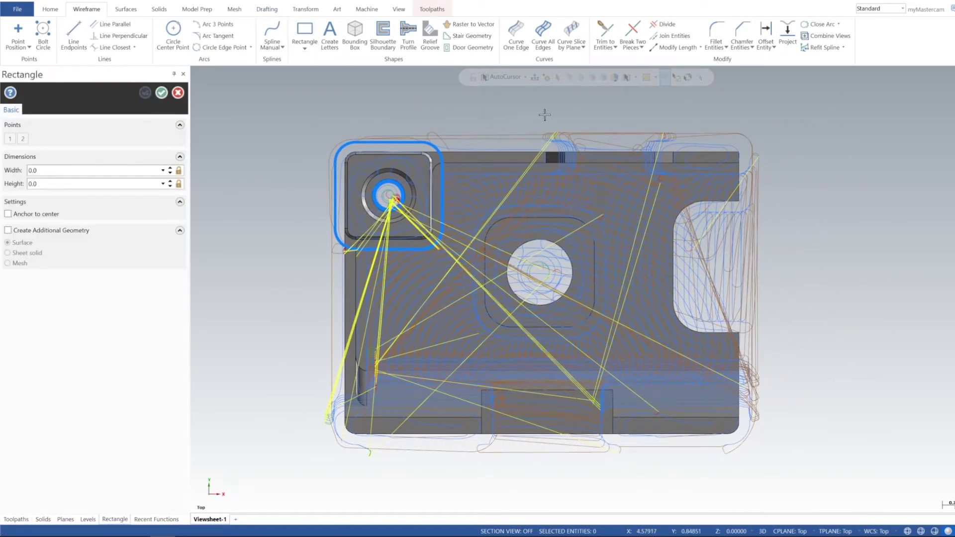
{"action": "left_click", "coordinate": [520, 110]}
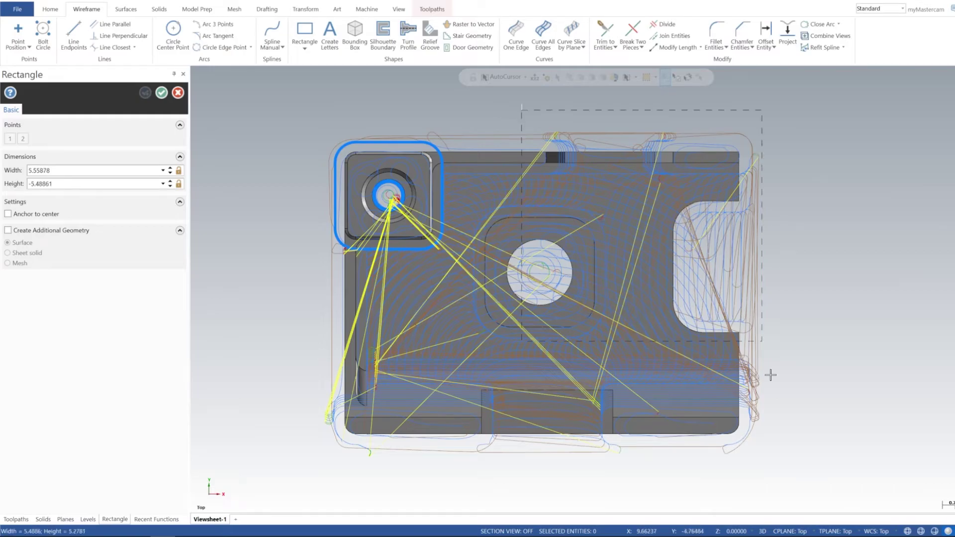
{"action": "left_click", "coordinate": [784, 465]}
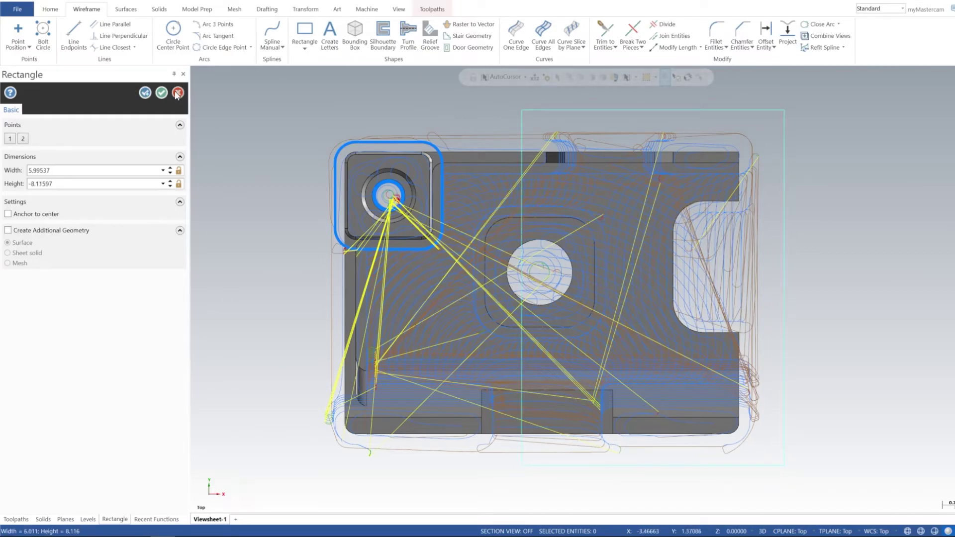
{"action": "left_click", "coordinate": [160, 94]}
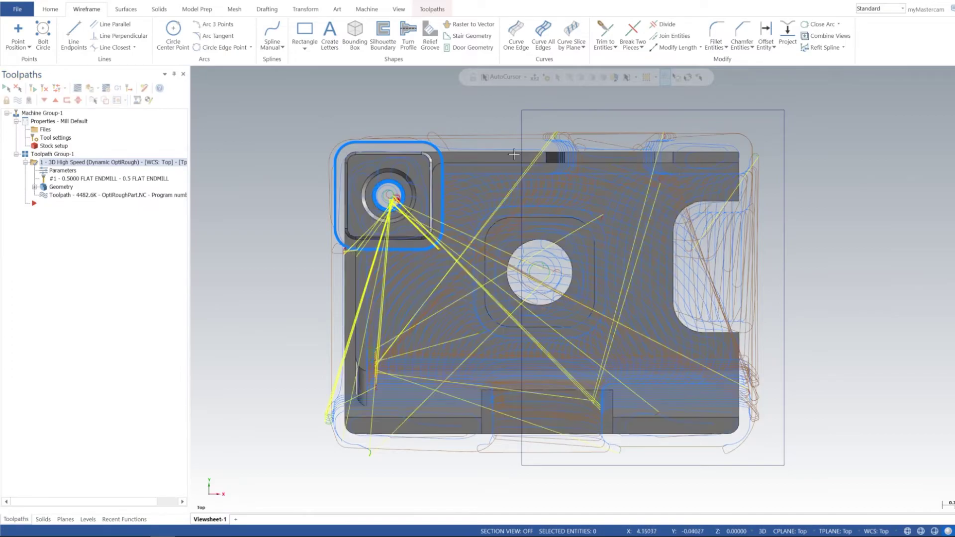
{"action": "middle_click_drag", "start_coordinate": [607, 257], "coordinate": [604, 243]}
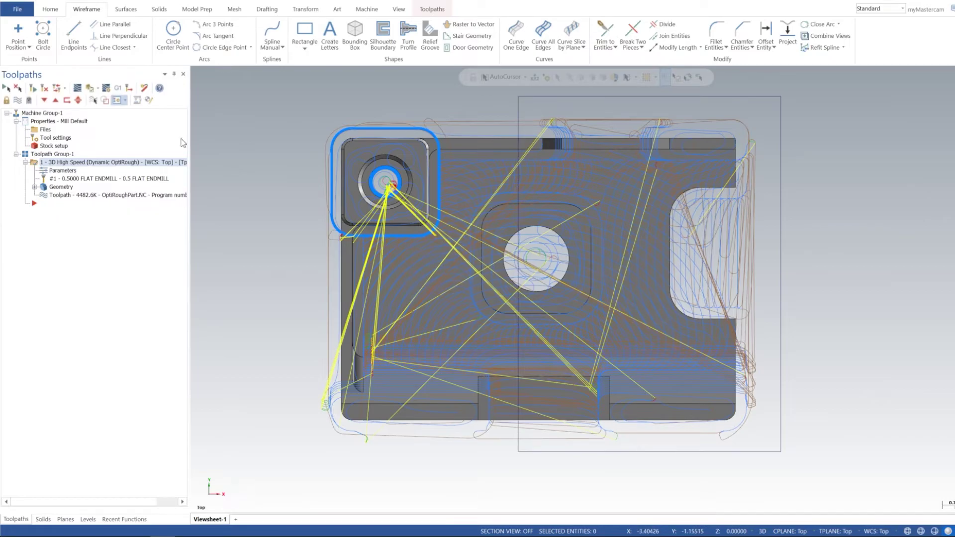
Assign the wireframe rectangle as the containment boundary chain in the Dynamic OptiRough operation's Toolpath Control settings.
{"action": "left_click", "coordinate": [62, 170]}
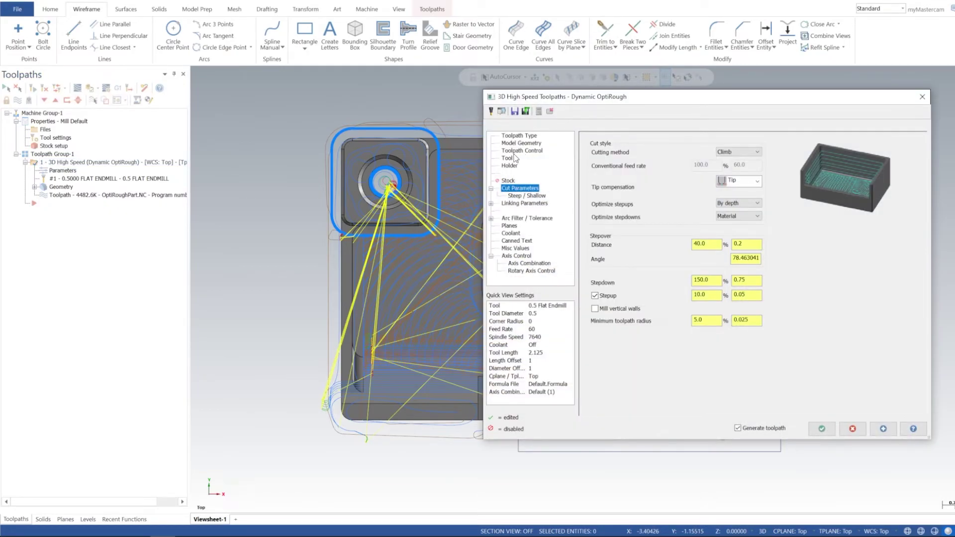
{"action": "left_click", "coordinate": [520, 151]}
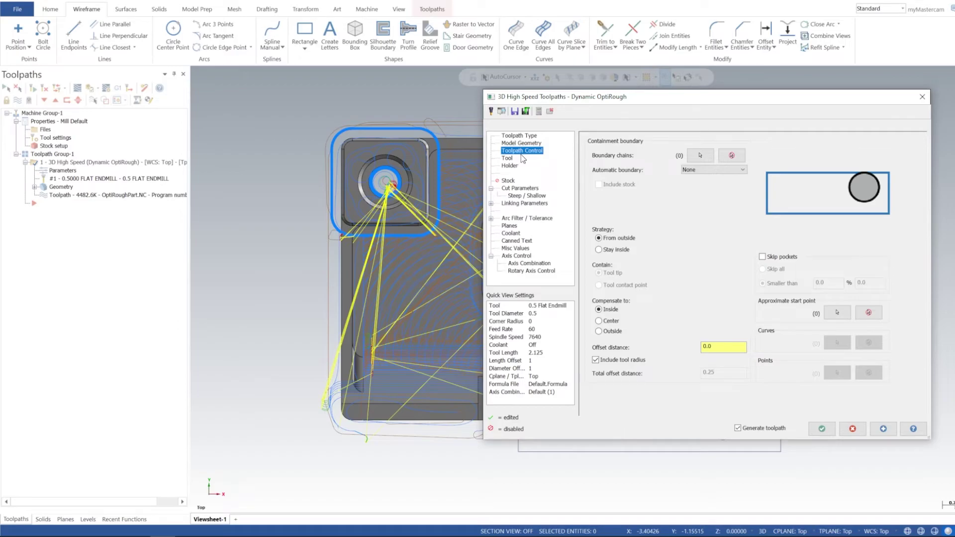
{"action": "left_click", "coordinate": [706, 157]}
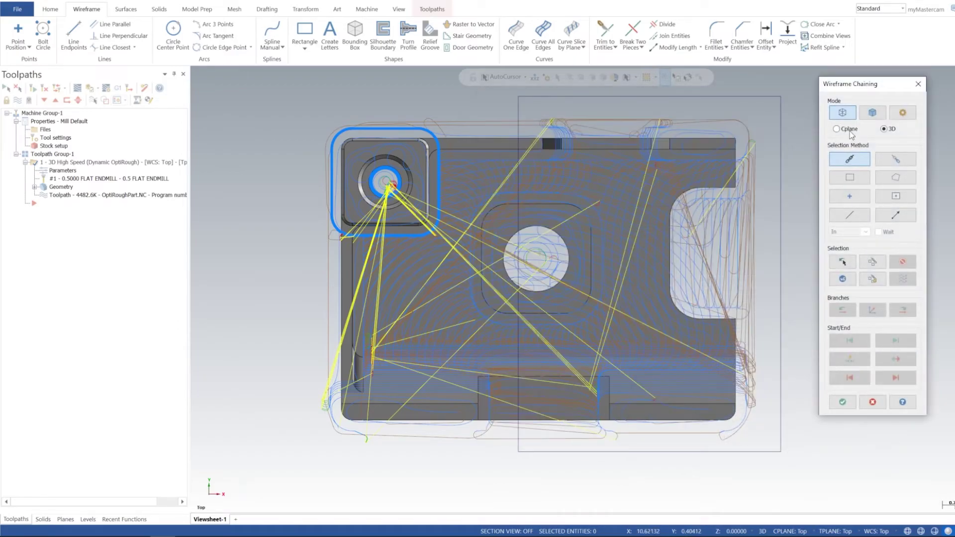
{"action": "left_click", "coordinate": [688, 96]}
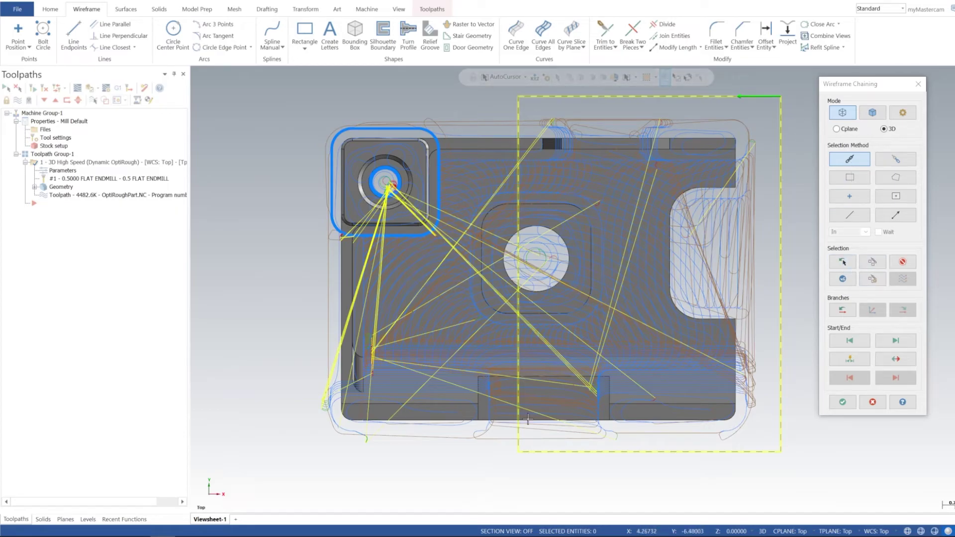
{"action": "left_click", "coordinate": [841, 402]}
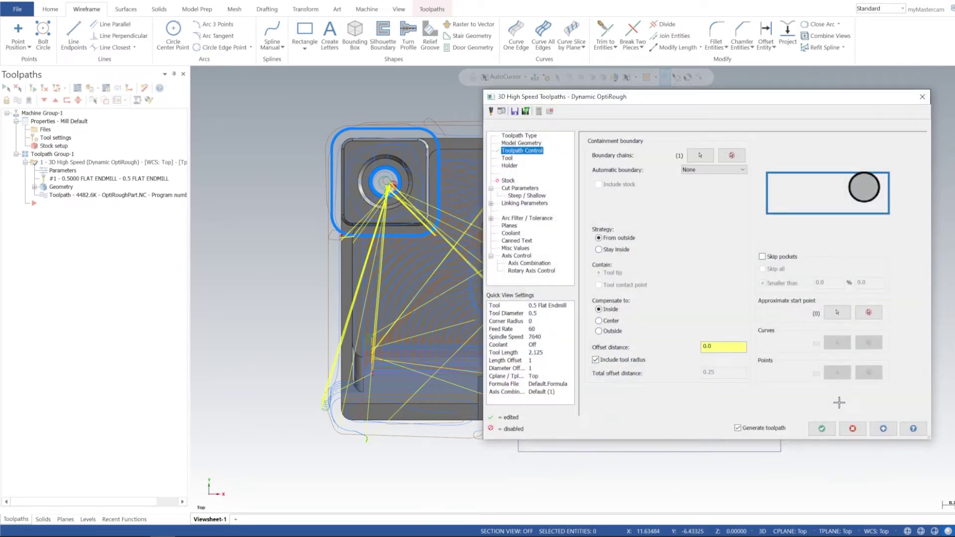
Regenerate the Dynamic OptiRough toolpath with the containment boundary and examine its coverage relative to the rectangle.
{"action": "left_click", "coordinate": [883, 429]}
{"action": "mouse_move", "coordinate": [700, 331]}
{"action": "middle_mouse_down"}
{"action": "mouse_move", "coordinate": [693, 300]}
{"action": "mouse_move", "coordinate": [678, 324]}
{"action": "mouse_move", "coordinate": [640, 337]}
{"action": "mouse_move", "coordinate": [666, 314]}
{"action": "mouse_move", "coordinate": [635, 334]}
{"action": "middle_mouse_up"}
{"action": "mouse_move", "coordinate": [495, 280]}
{"action": "middle_mouse_down"}
{"action": "mouse_move", "coordinate": [523, 235]}
{"action": "mouse_move", "coordinate": [520, 275]}
{"action": "mouse_move", "coordinate": [511, 241]}
{"action": "middle_mouse_up"}
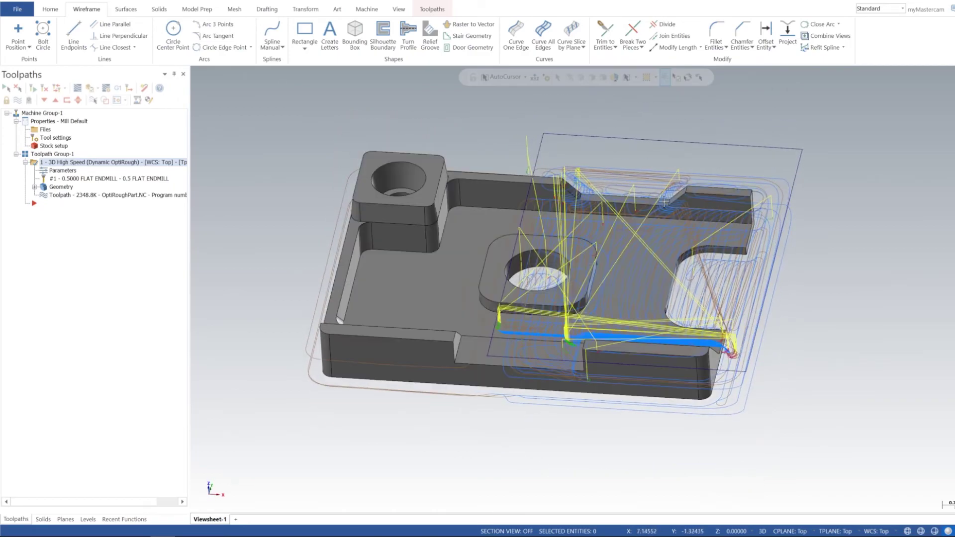
{"action": "middle_click_drag", "start_coordinate": [653, 248], "coordinate": [573, 332], "text": "shift"}
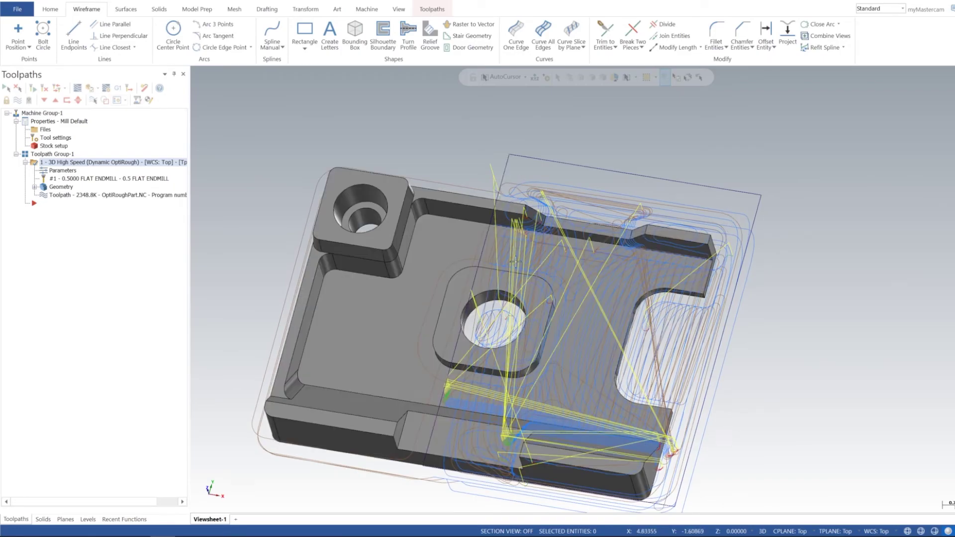
{"action": "middle_click_drag", "start_coordinate": [518, 271], "coordinate": [597, 349]}
{"action": "middle_click_drag", "start_coordinate": [556, 313], "coordinate": [491, 199], "text": "shift"}
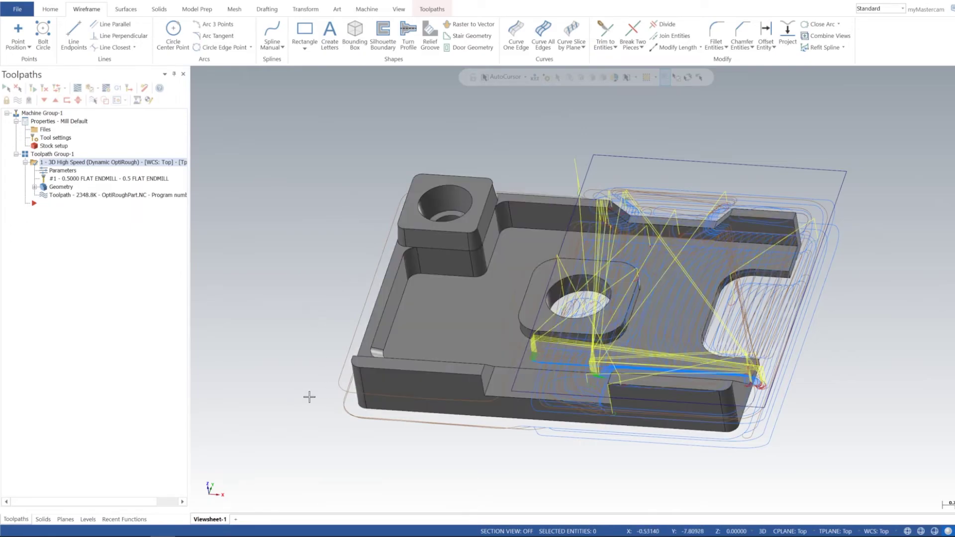
Clear the containment boundary chain in the Dynamic OptiRough Toolpath Control settings and regenerate the toolpath with the Stay inside strategy.
{"action": "middle_click_drag", "start_coordinate": [576, 189], "coordinate": [564, 254]}
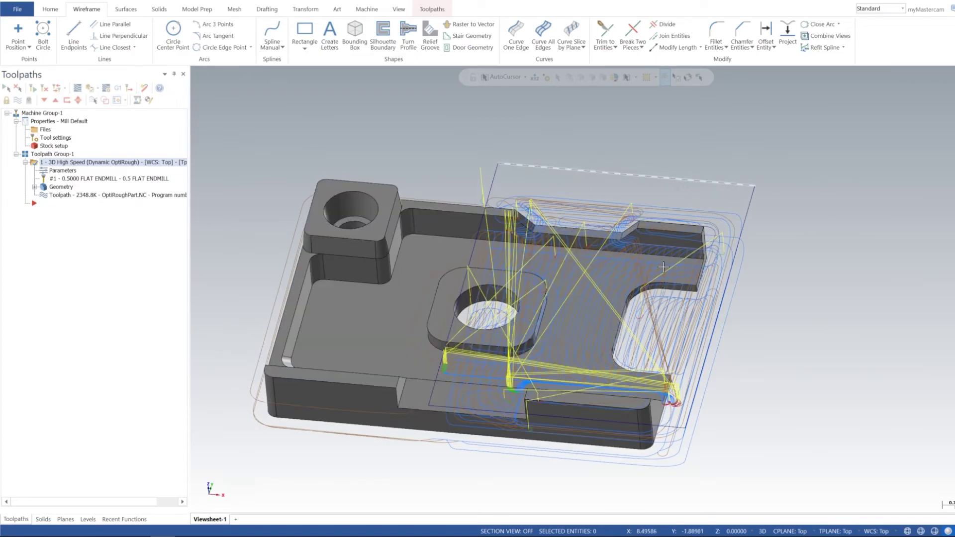
{"action": "mouse_move", "coordinate": [665, 260]}
{"action": "middle_mouse_down"}
{"action": "mouse_move", "coordinate": [666, 214]}
{"action": "mouse_move", "coordinate": [662, 259]}
{"action": "middle_mouse_up"}
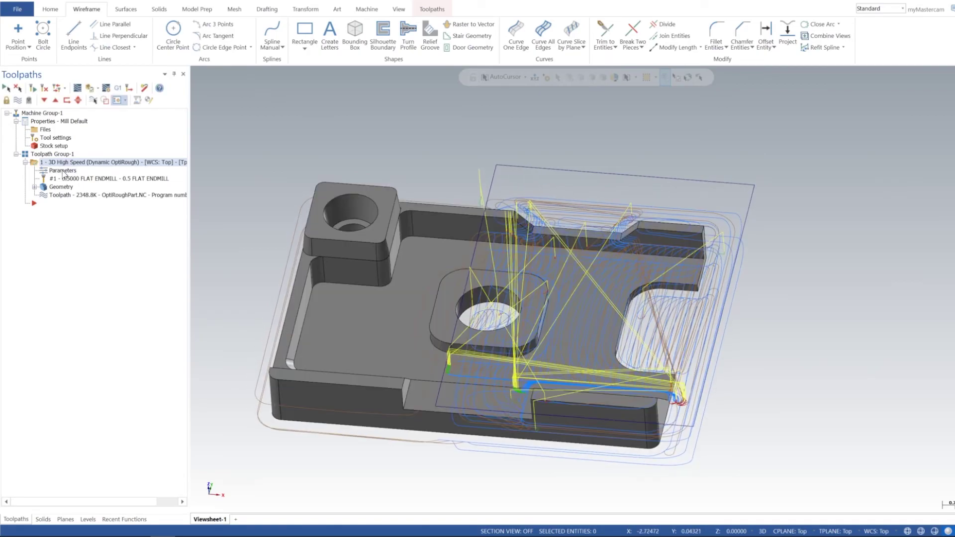
{"action": "left_click", "coordinate": [64, 172]}
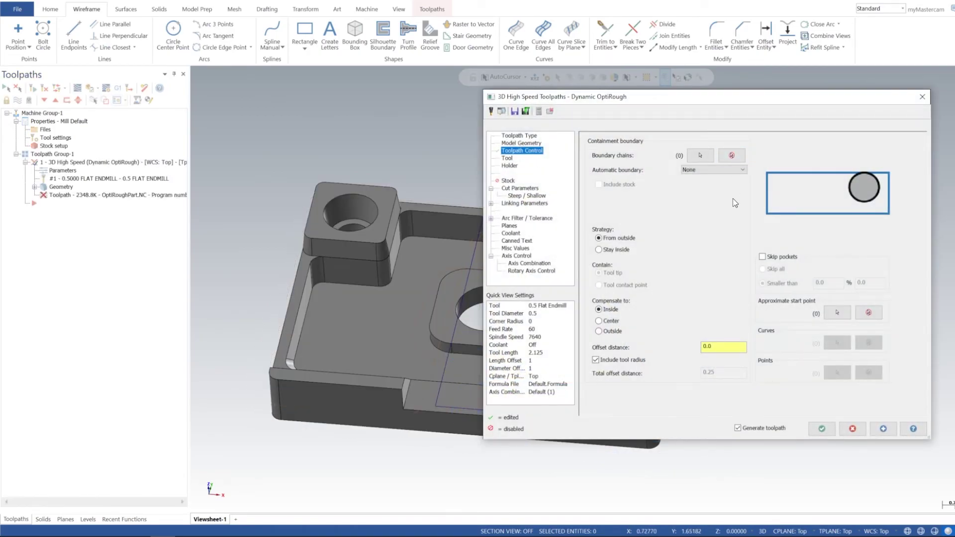
{"action": "left_click", "coordinate": [887, 431]}
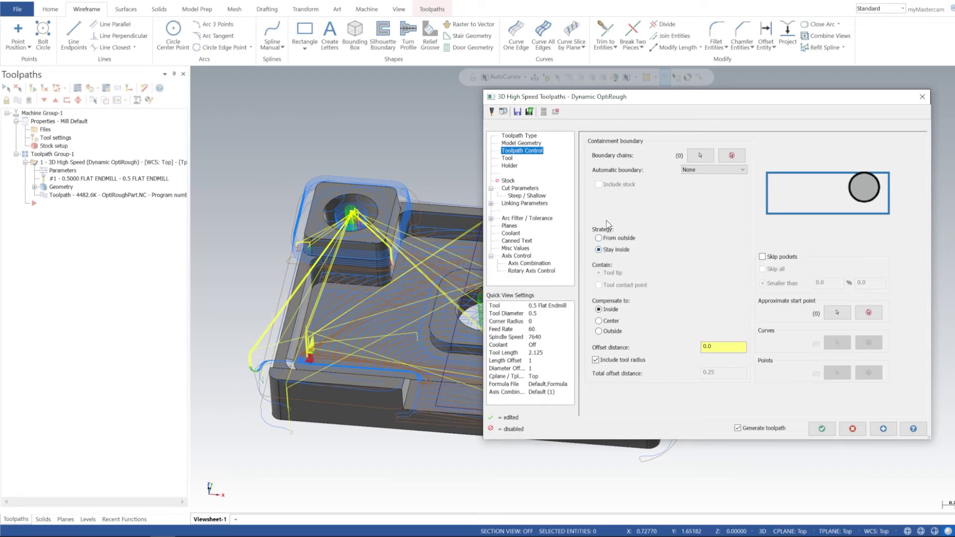
{"action": "left_click", "coordinate": [822, 430]}
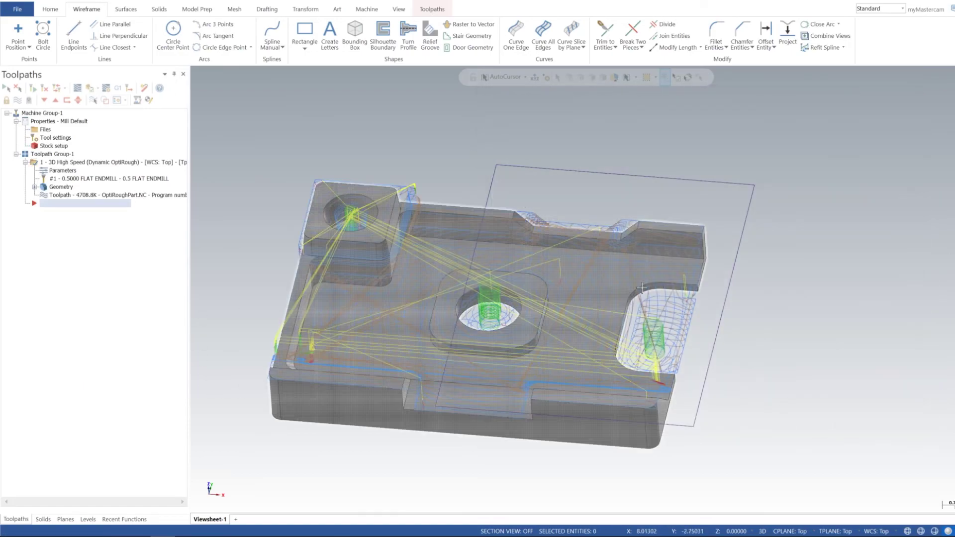
Examine the regenerated toolpath's entry moves and cutting passes around the central hole and the part's open notch.
{"action": "middle_click_drag", "start_coordinate": [664, 269], "coordinate": [640, 312]}
{"action": "mouse_move", "coordinate": [716, 303]}
{"action": "middle_mouse_down"}
{"action": "mouse_move", "coordinate": [703, 275]}
{"action": "mouse_move", "coordinate": [703, 314]}
{"action": "mouse_move", "coordinate": [719, 313]}
{"action": "middle_mouse_up"}
{"action": "middle_click_drag", "start_coordinate": [493, 281], "coordinate": [831, 282]}
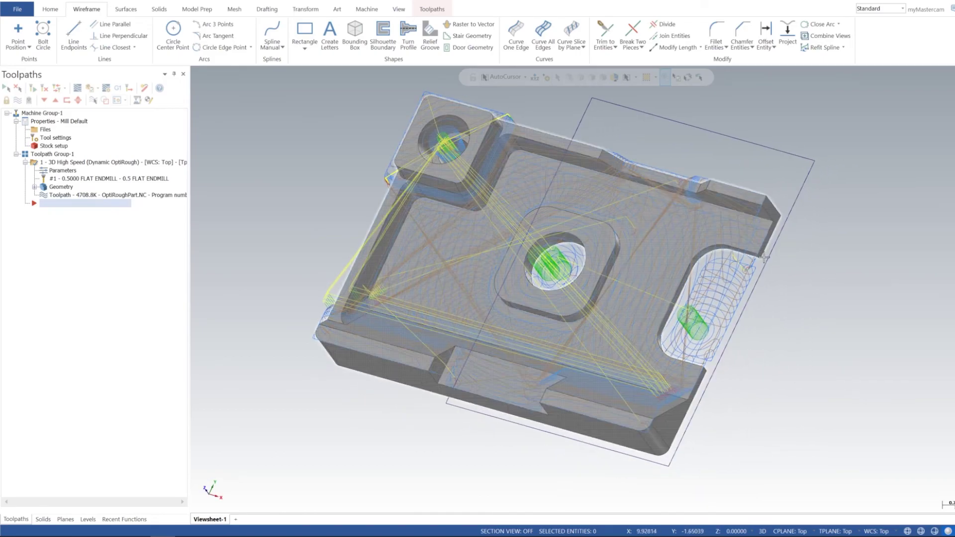
{"action": "middle_click_drag", "start_coordinate": [661, 246], "coordinate": [747, 321], "text": "shift"}
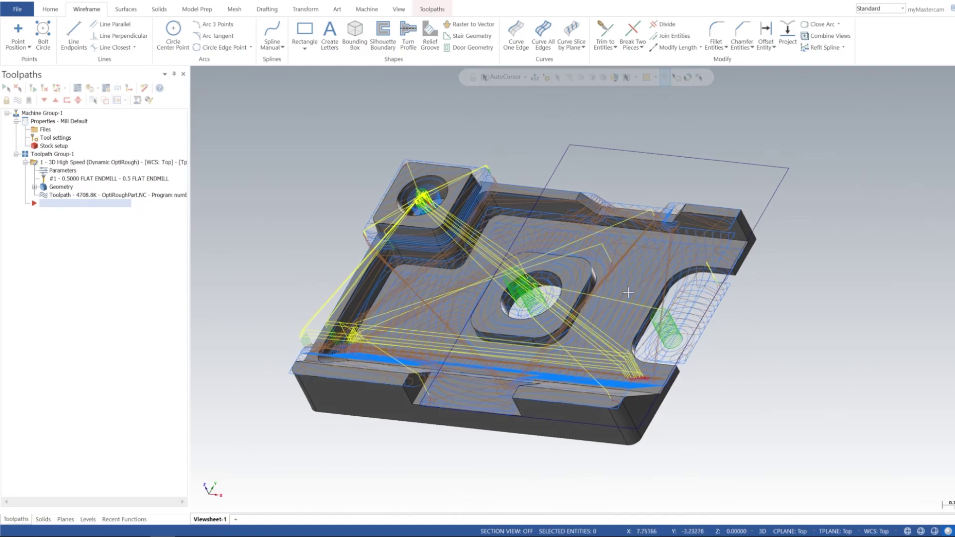
{"action": "scroll", "coordinate": [687, 345], "scroll_direction": "up", "scroll_amount": 5}
{"action": "scroll", "coordinate": [688, 328], "scroll_direction": "up", "scroll_amount": 1}
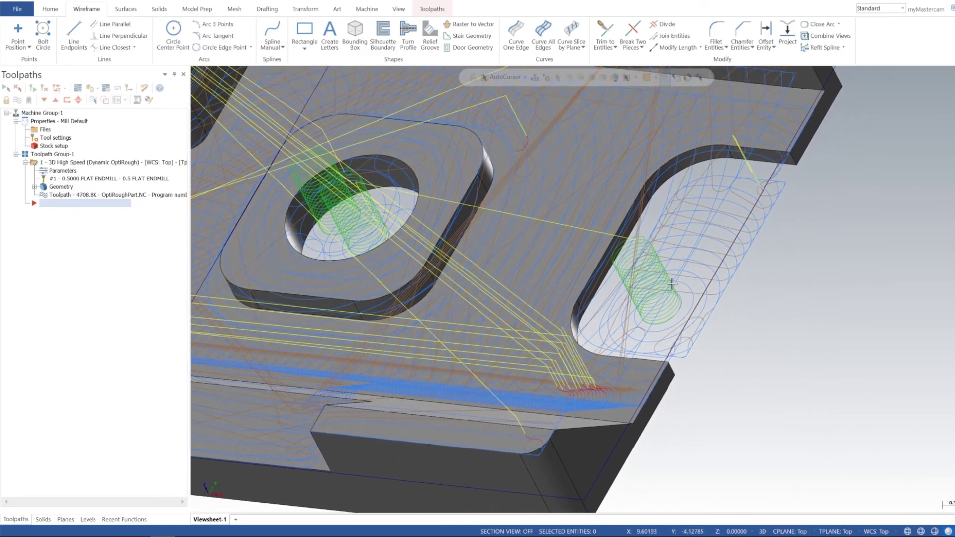
{"action": "middle_click_drag", "start_coordinate": [690, 312], "coordinate": [704, 358]}
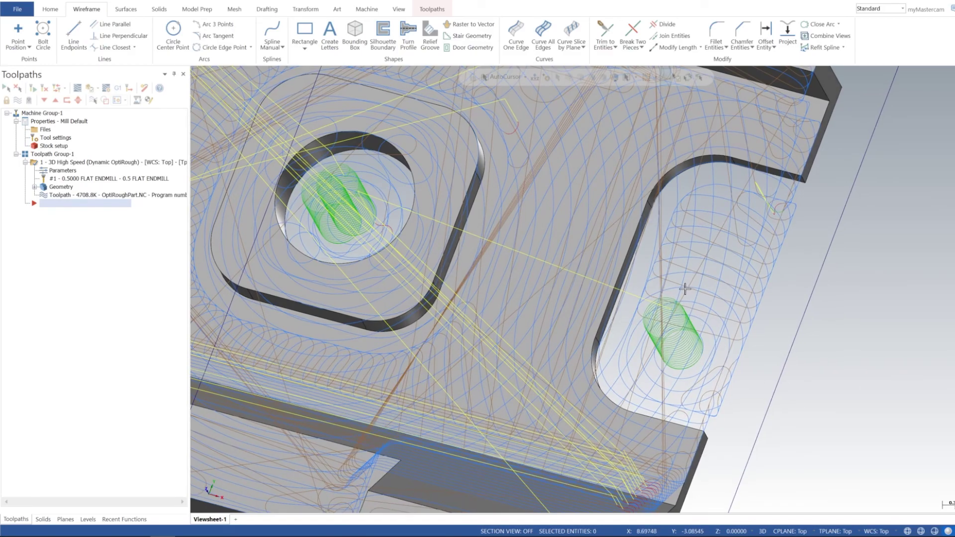
{"action": "scroll", "coordinate": [640, 372], "scroll_direction": "down", "scroll_amount": 6}
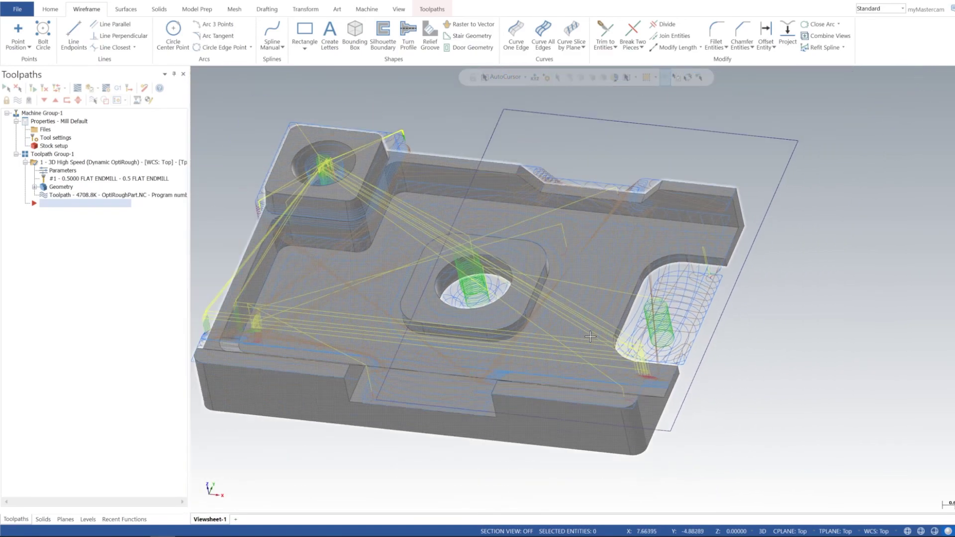
{"action": "middle_click_drag", "start_coordinate": [591, 337], "coordinate": [653, 337]}
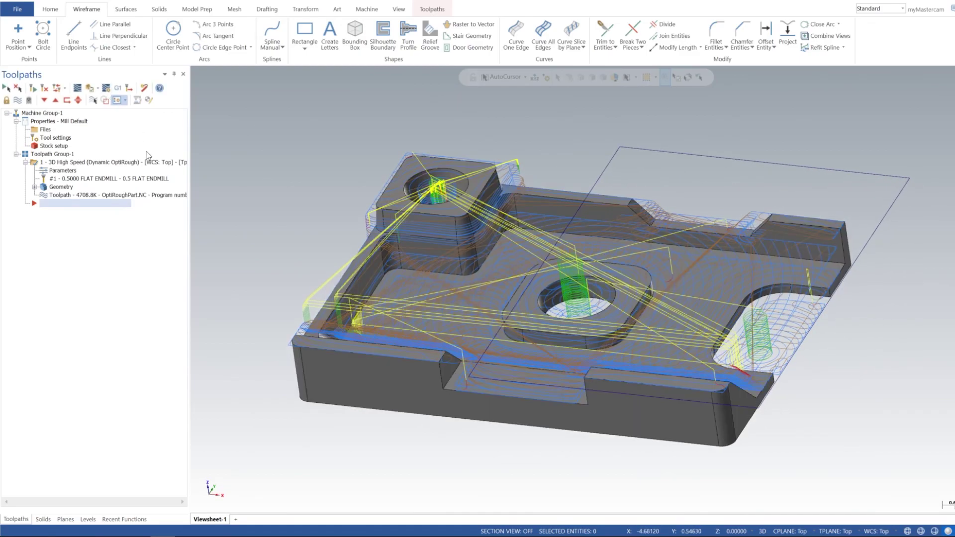
Select Toolpath Group-1 and examine the Stay inside toolpath's overall coverage relative to the part's outer edges.
{"action": "left_click", "coordinate": [52, 154]}
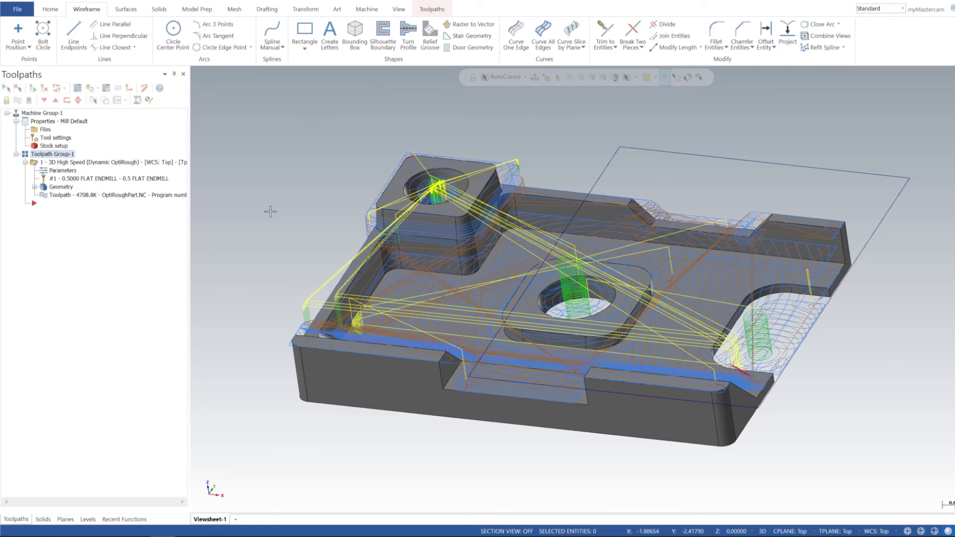
{"action": "scroll", "coordinate": [719, 285], "scroll_direction": "down", "scroll_amount": 2}
{"action": "scroll", "coordinate": [715, 283], "scroll_direction": "up", "scroll_amount": 2}
{"action": "scroll", "coordinate": [715, 283], "scroll_direction": "up", "scroll_amount": 1}
{"action": "mouse_move", "coordinate": [713, 283]}
{"action": "middle_mouse_down"}
{"action": "mouse_move", "coordinate": [690, 230]}
{"action": "mouse_move", "coordinate": [677, 249]}
{"action": "mouse_move", "coordinate": [669, 306]}
{"action": "mouse_move", "coordinate": [700, 290]}
{"action": "middle_mouse_up"}
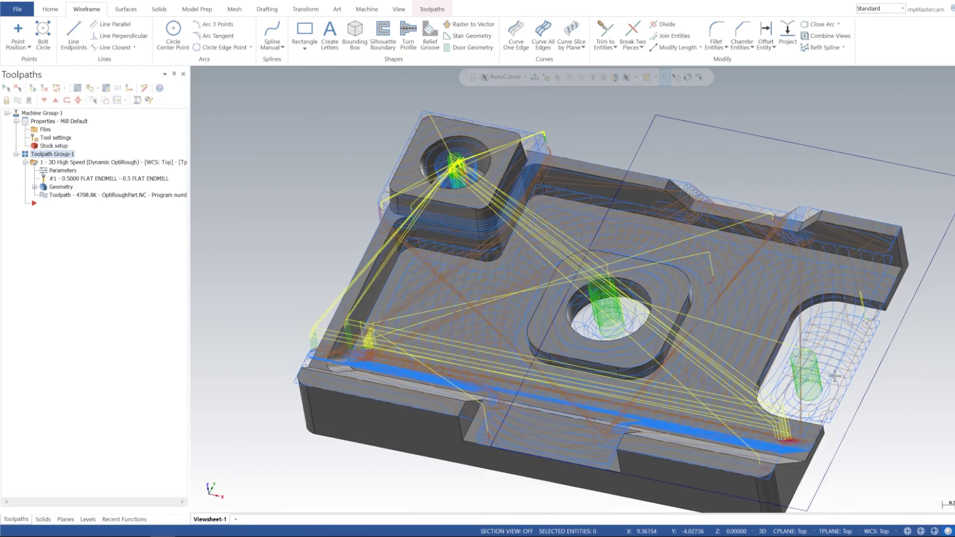
{"action": "mouse_move", "coordinate": [735, 304]}
{"action": "middle_mouse_down"}
{"action": "mouse_move", "coordinate": [670, 298]}
{"action": "mouse_move", "coordinate": [592, 322]}
{"action": "mouse_move", "coordinate": [583, 271]}
{"action": "middle_mouse_up"}
{"action": "scroll", "coordinate": [583, 271], "scroll_direction": "up", "scroll_amount": 2}
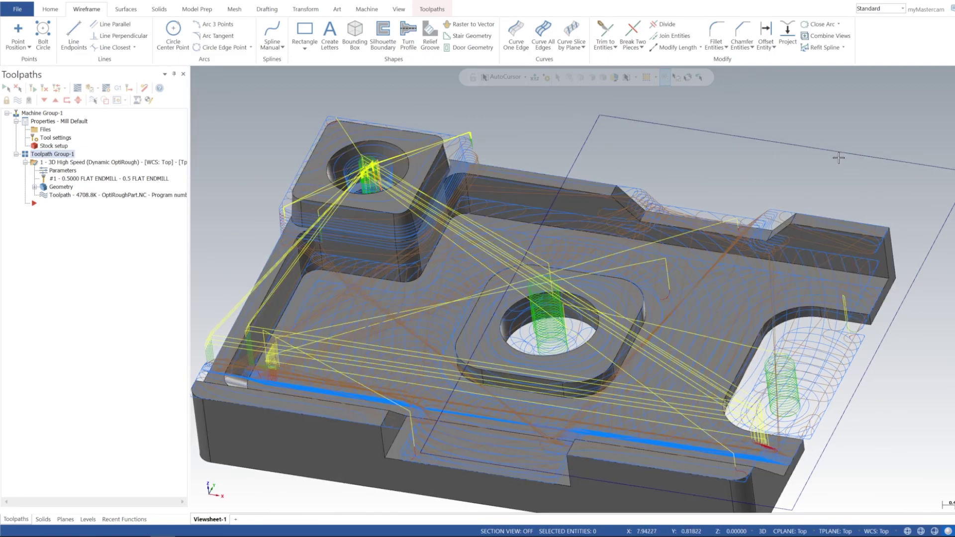
{"action": "mouse_move", "coordinate": [519, 163]}
{"action": "middle_mouse_down"}
{"action": "mouse_move", "coordinate": [743, 185]}
{"action": "mouse_move", "coordinate": [736, 198]}
{"action": "middle_mouse_up"}
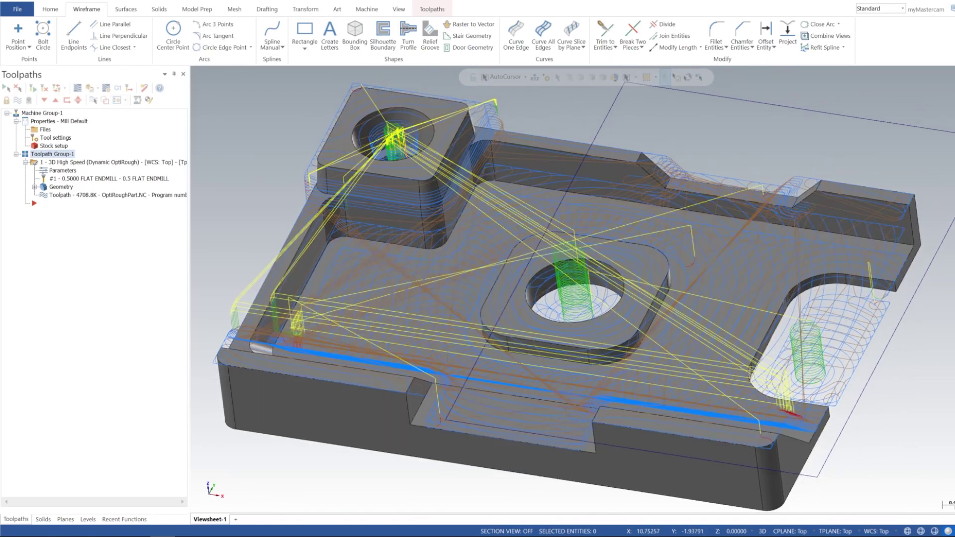